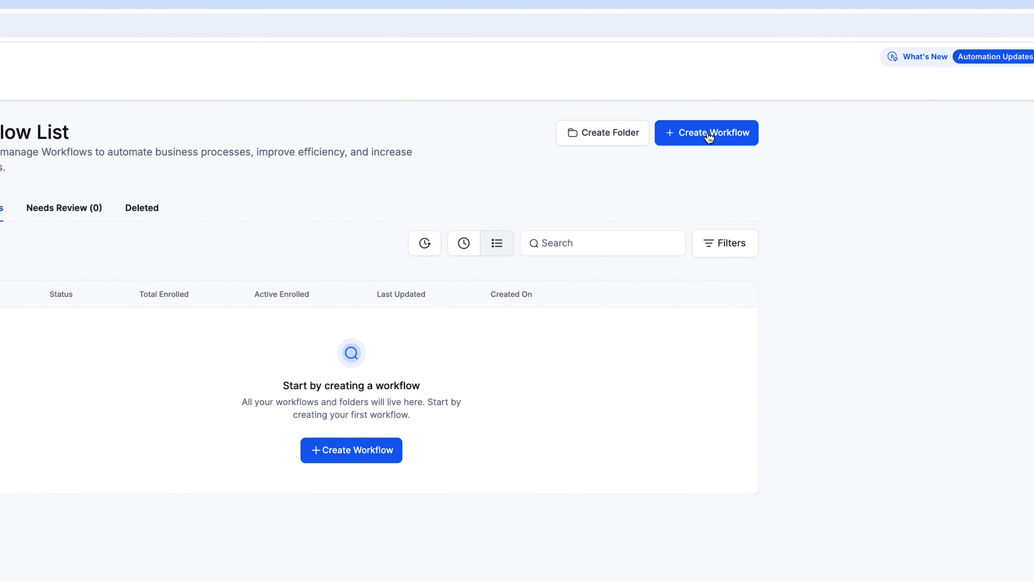
Look through the available workflow recipe templates and return to the workflow list.
click(709, 138)
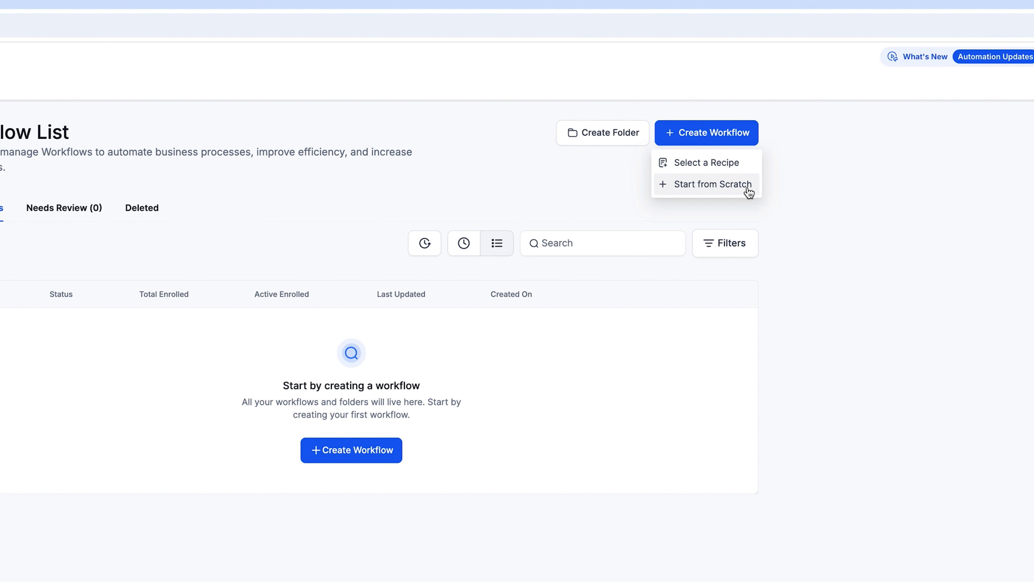
click(725, 163)
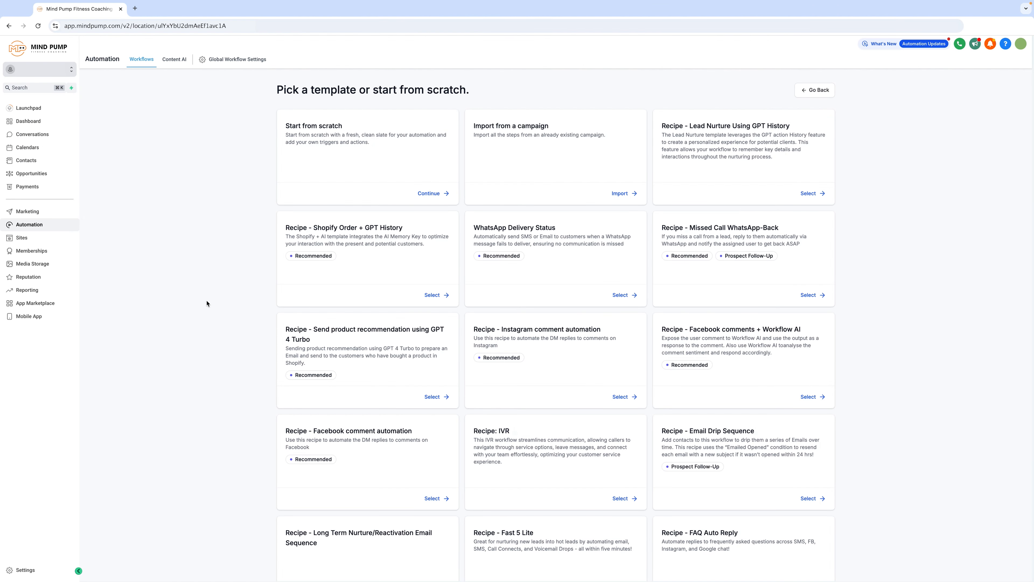
scroll(880, 224, down, 10)
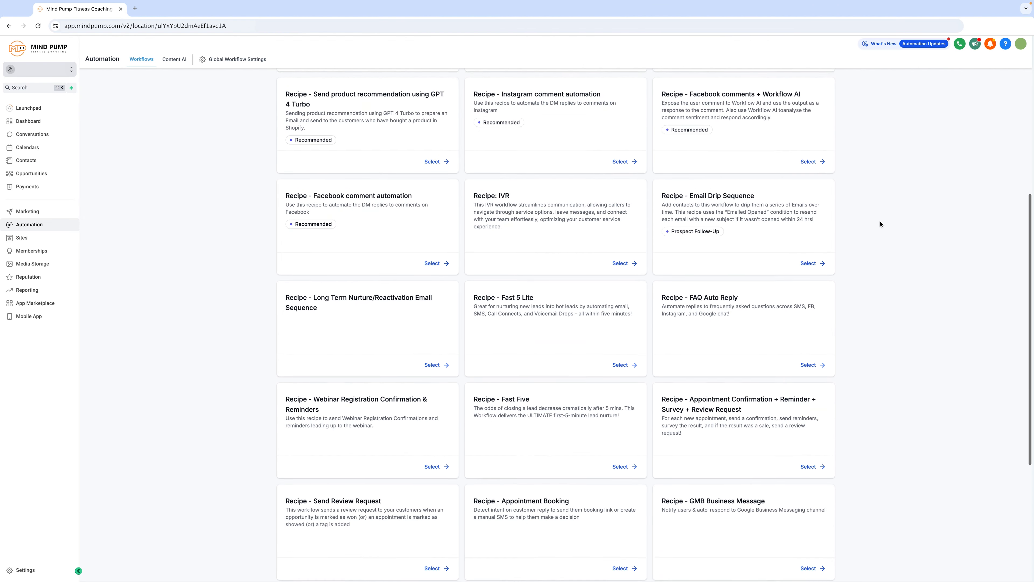
scroll(880, 359, up, 6)
scroll(879, 370, up, 4)
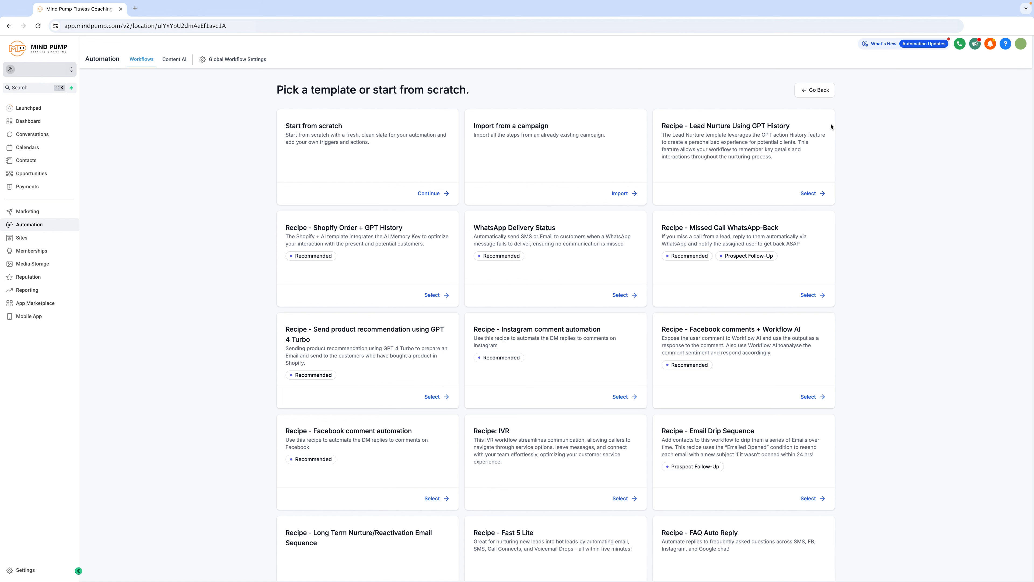
click(816, 90)
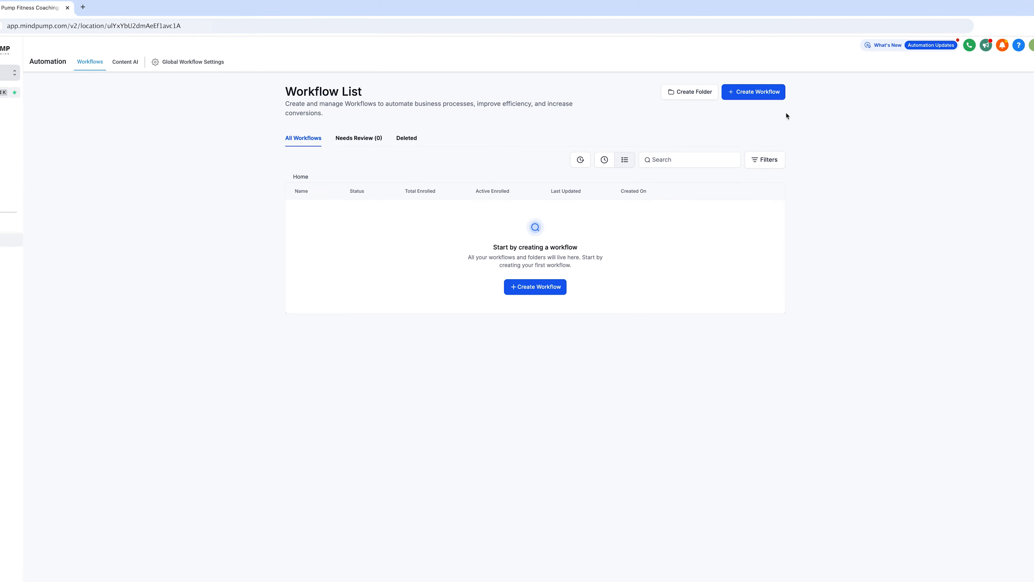
Create a new workflow from scratch.
click(740, 136)
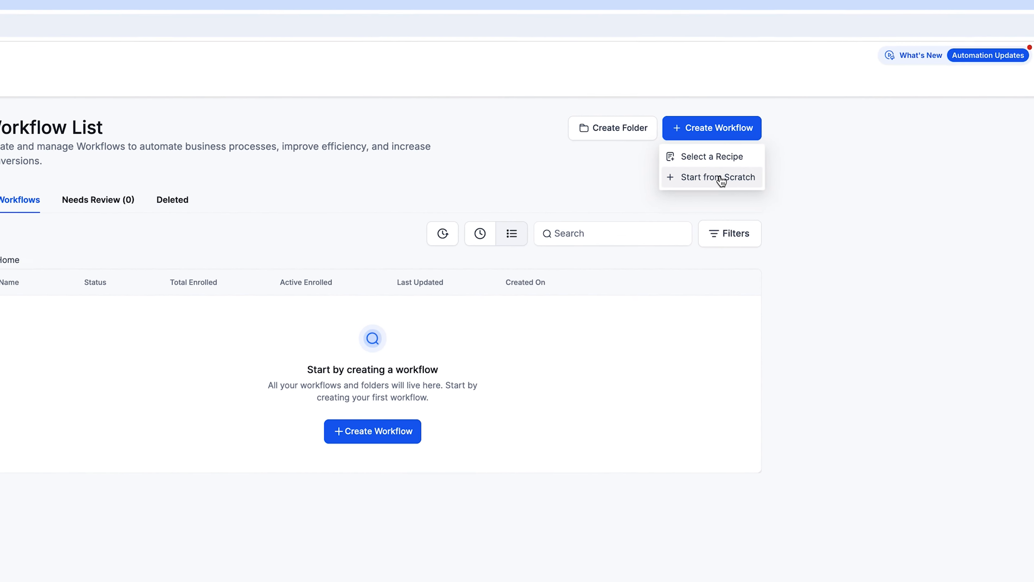
click(721, 179)
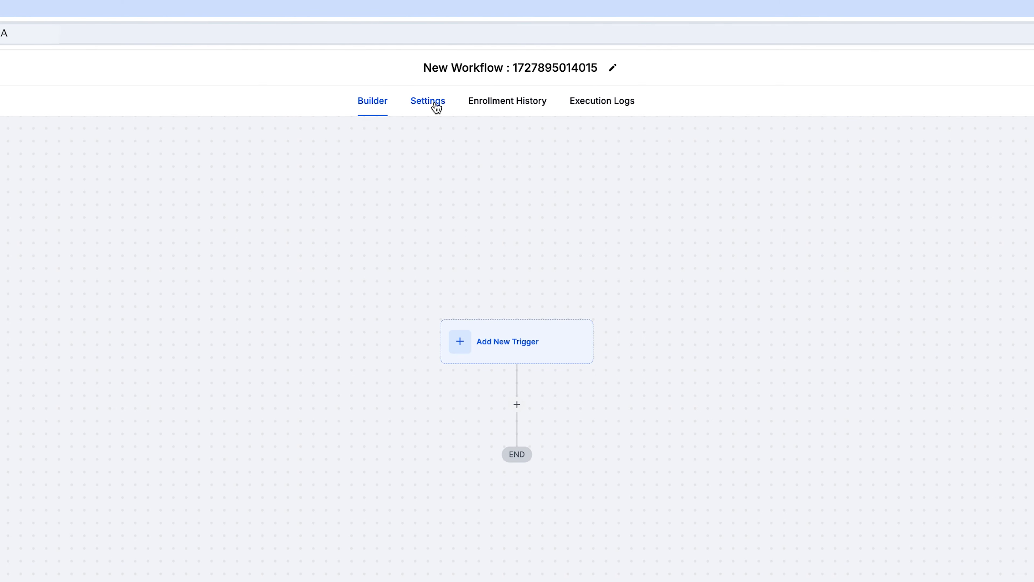
Review the workflow's settings for re-entry, multiple opportunities, stop on response, time window and sender details.
click(438, 105)
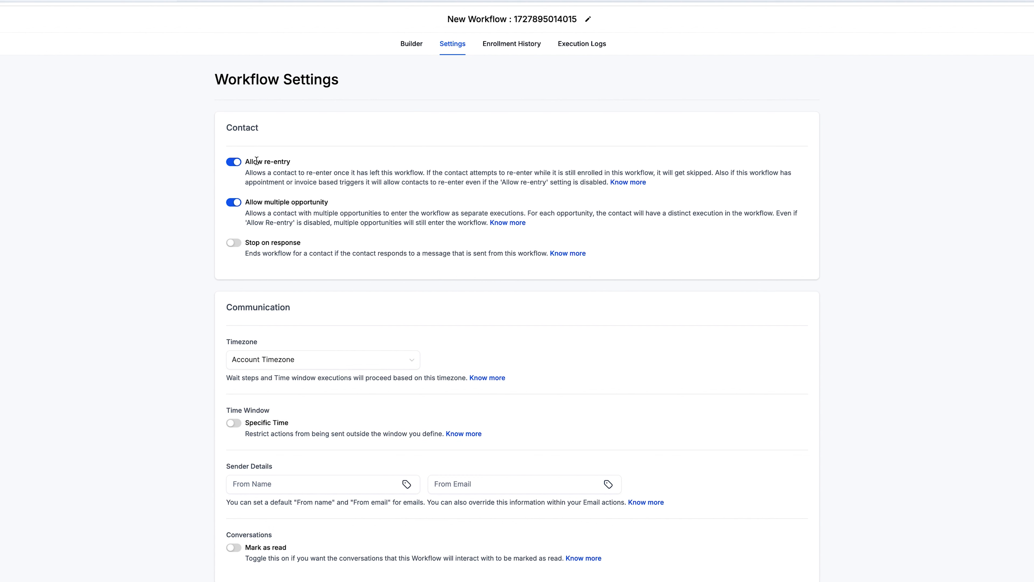
drag(247, 161, 291, 162)
drag(264, 202, 305, 198)
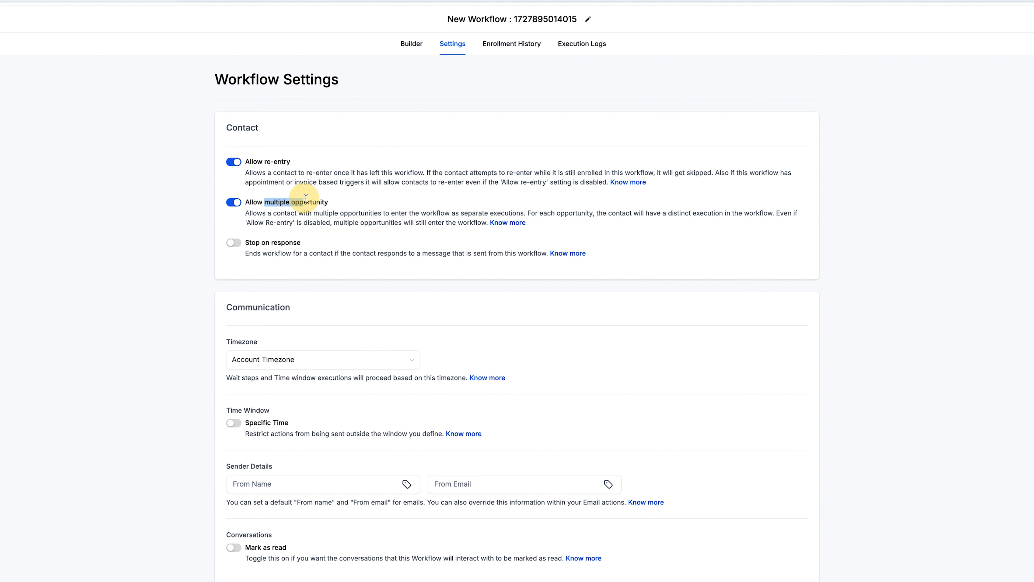
drag(251, 243, 287, 245)
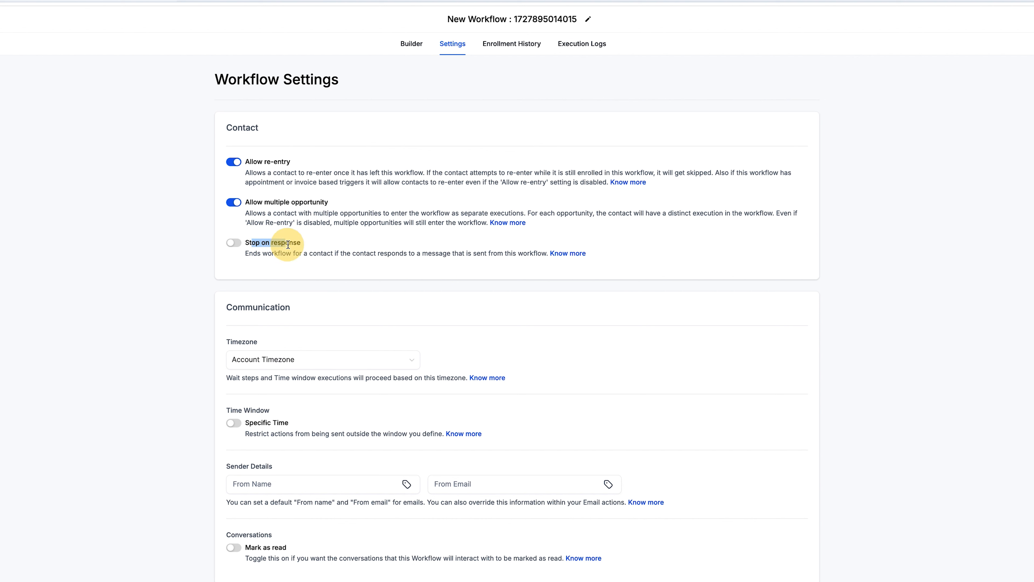
click(308, 246)
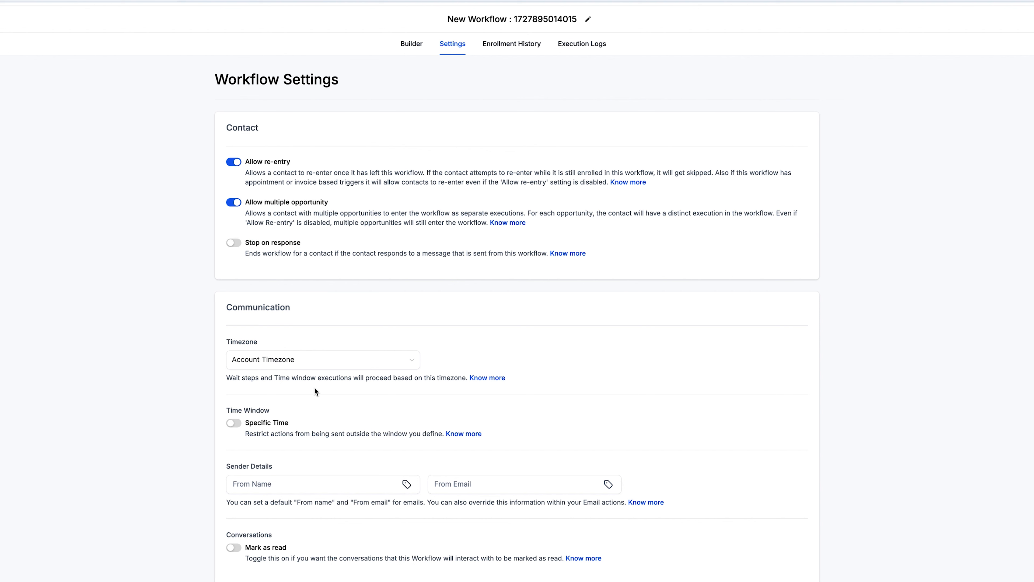
drag(228, 410, 277, 410)
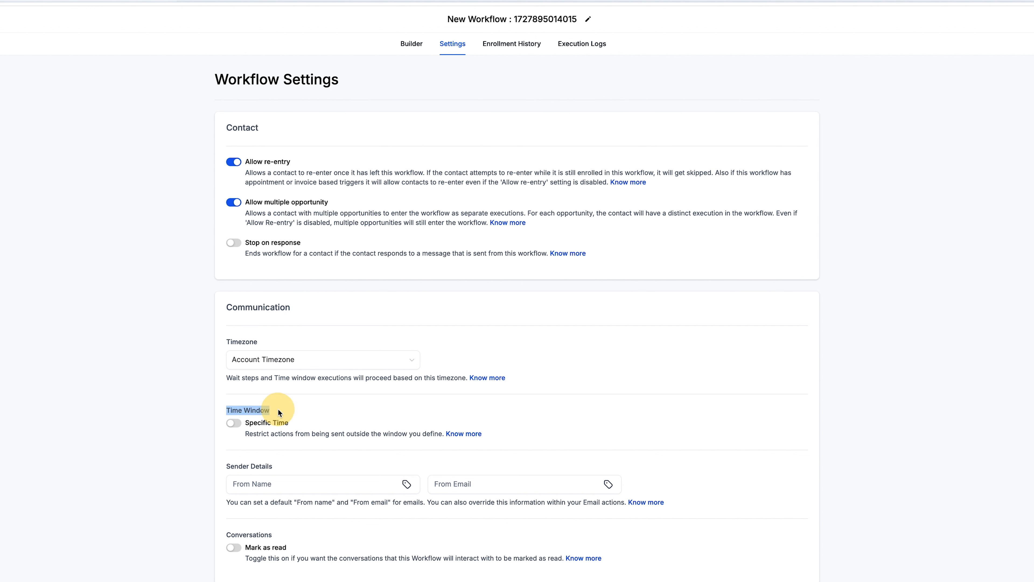
click(279, 412)
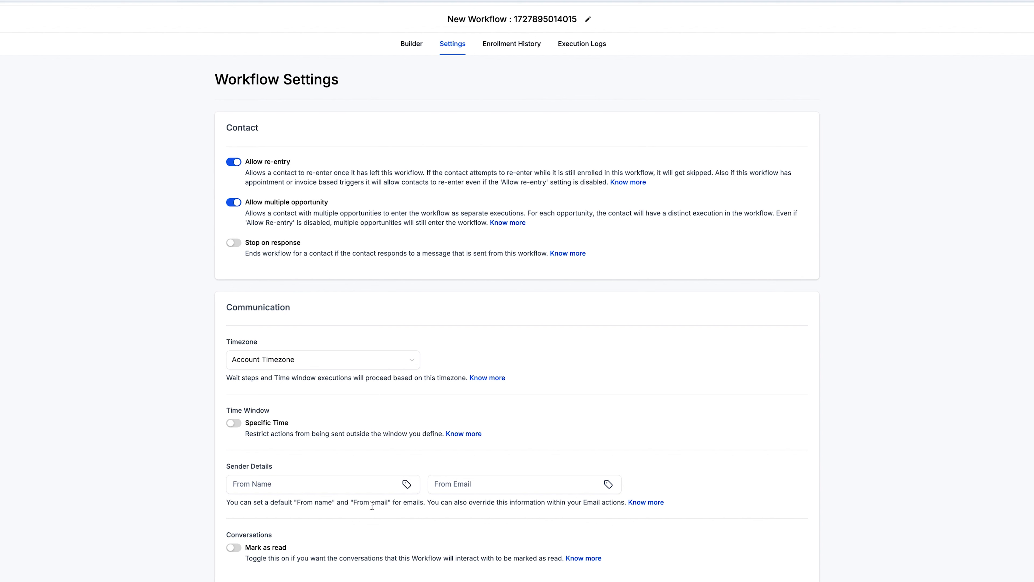
click(488, 485)
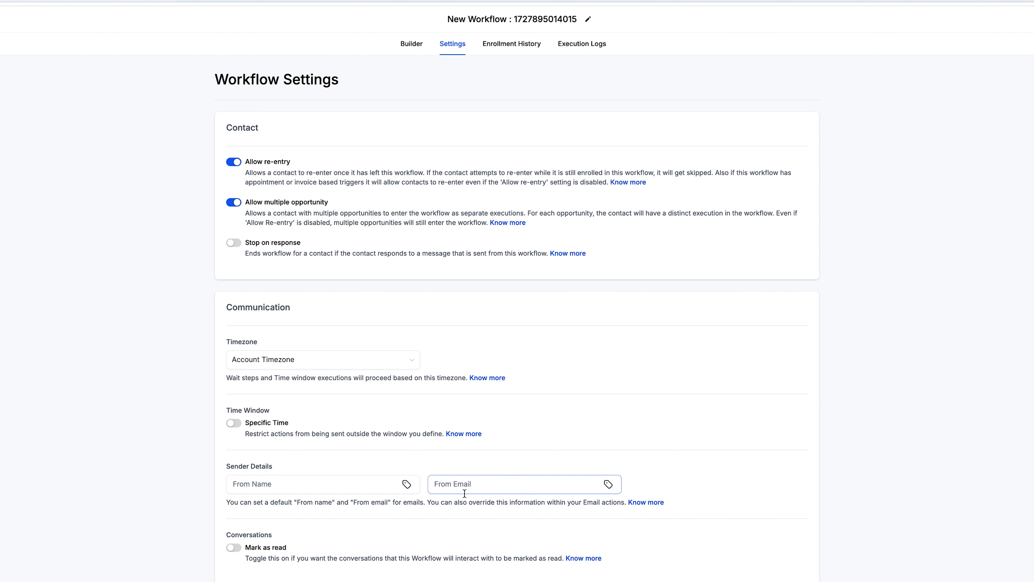
click(187, 402)
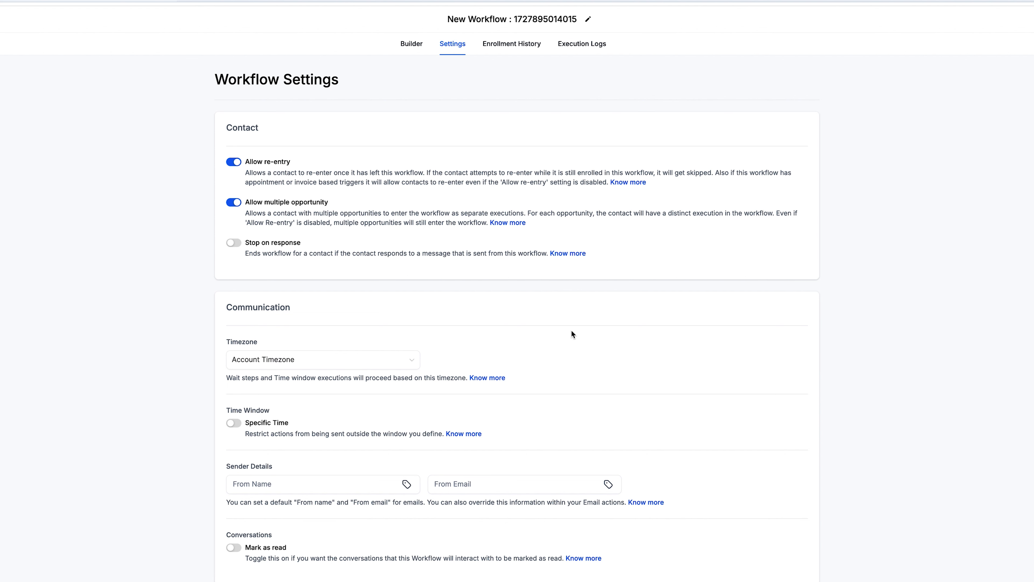
View the workflow's enrollment history and execution logs, and return to the builder.
click(513, 44)
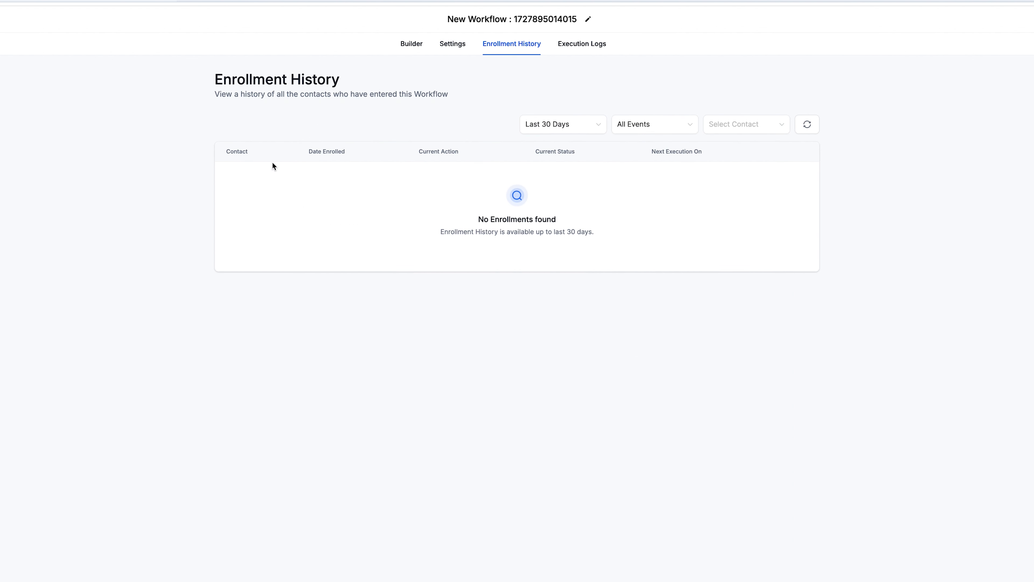
click(579, 52)
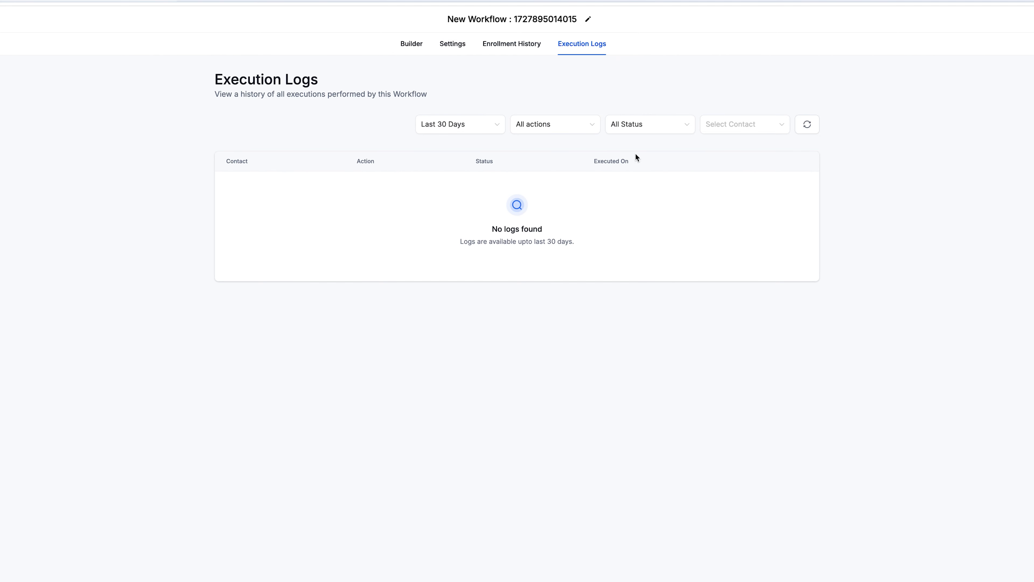
click(416, 47)
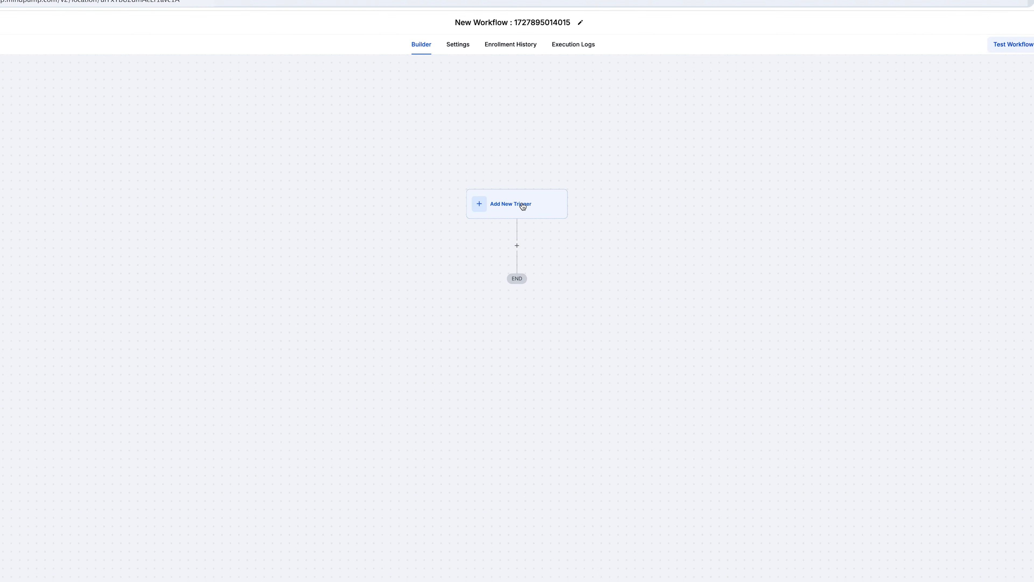
Open the trigger choices for the workflow and look through all available trigger categories.
click(517, 196)
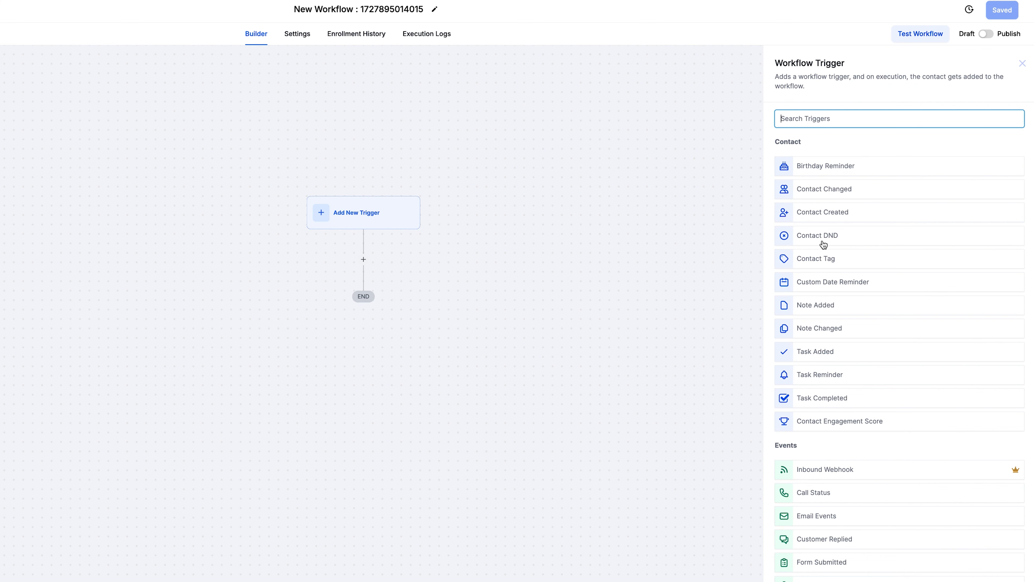
scroll(823, 244, down, 1)
scroll(823, 244, down, 3)
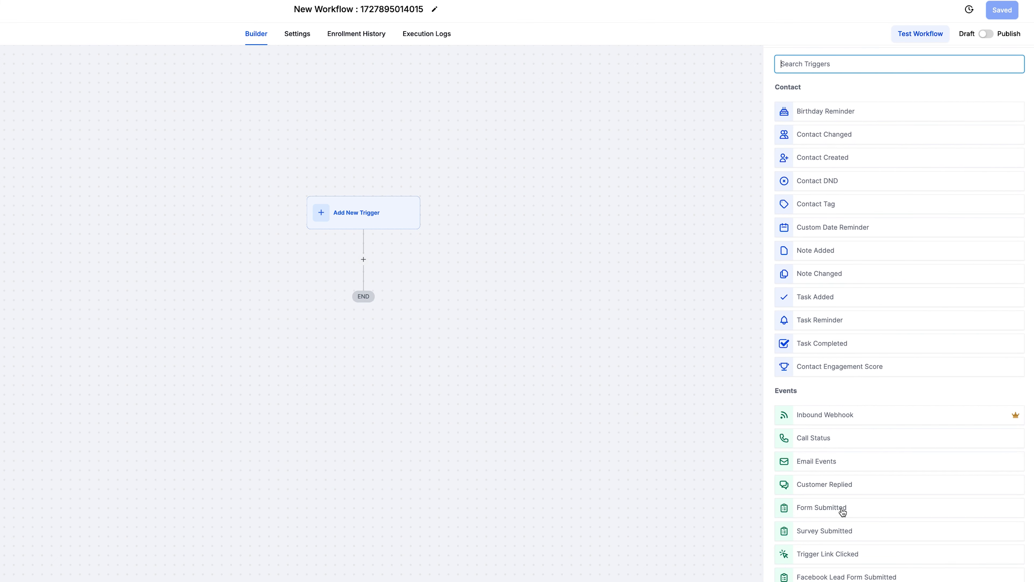
scroll(842, 514, down, 3)
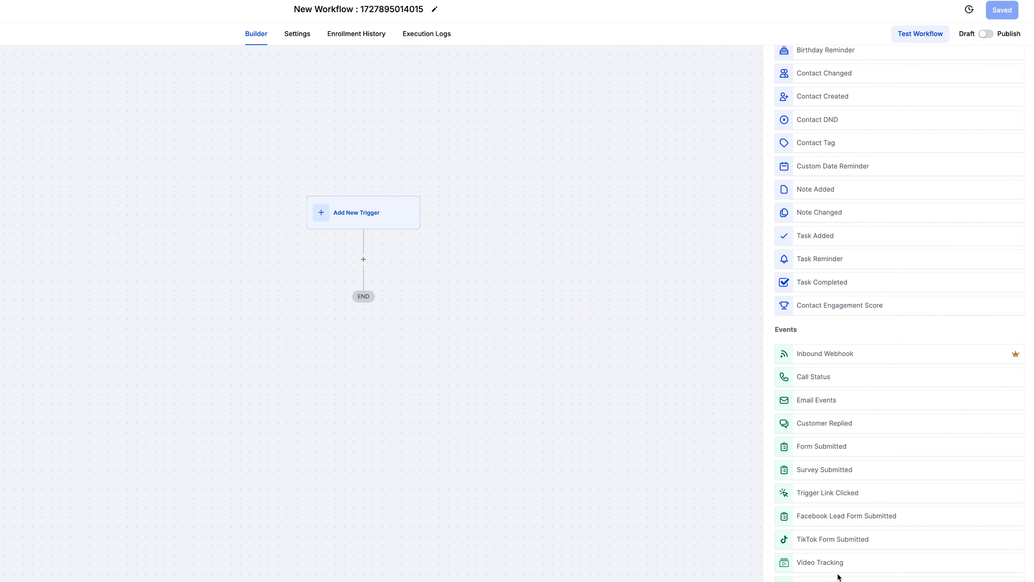
scroll(838, 568, down, 5)
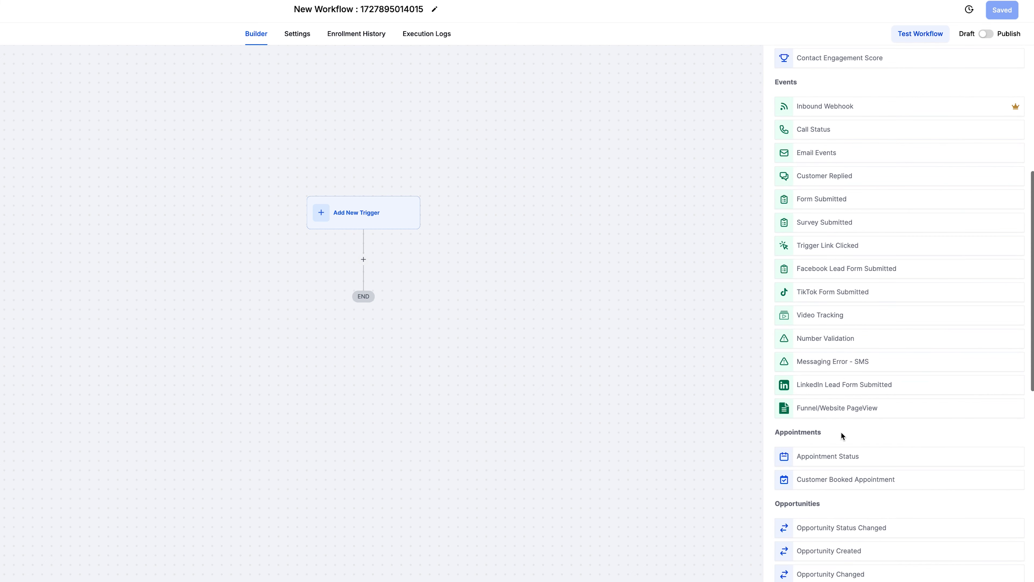
scroll(842, 415, down, 4)
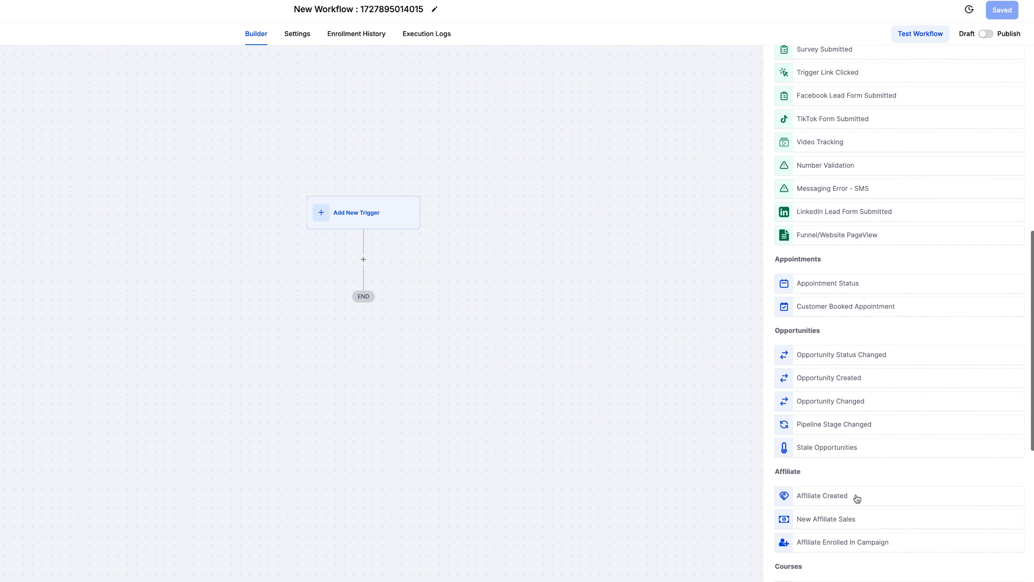
scroll(866, 416, down, 2)
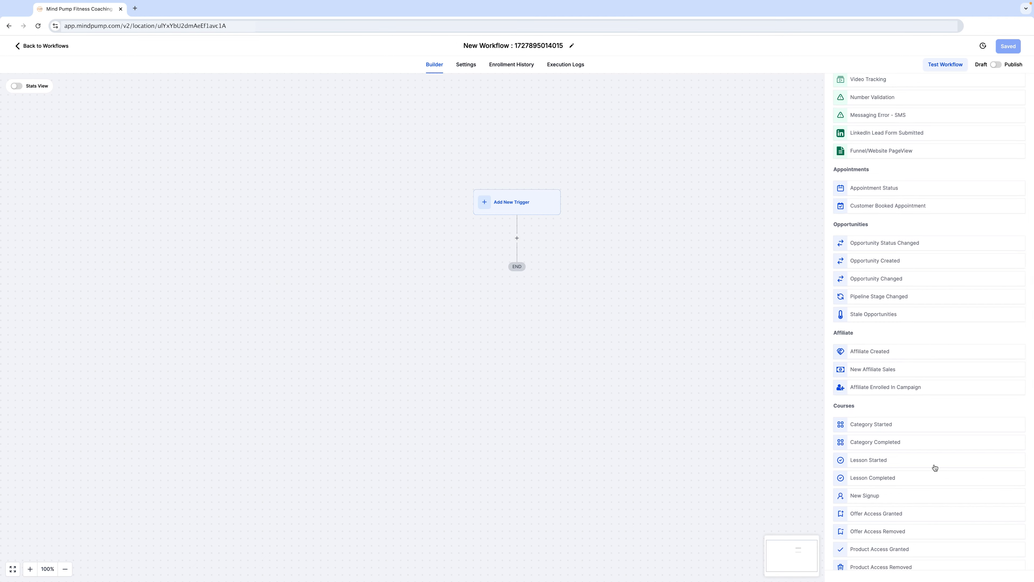
scroll(908, 546, down, 4)
scroll(935, 464, down, 8)
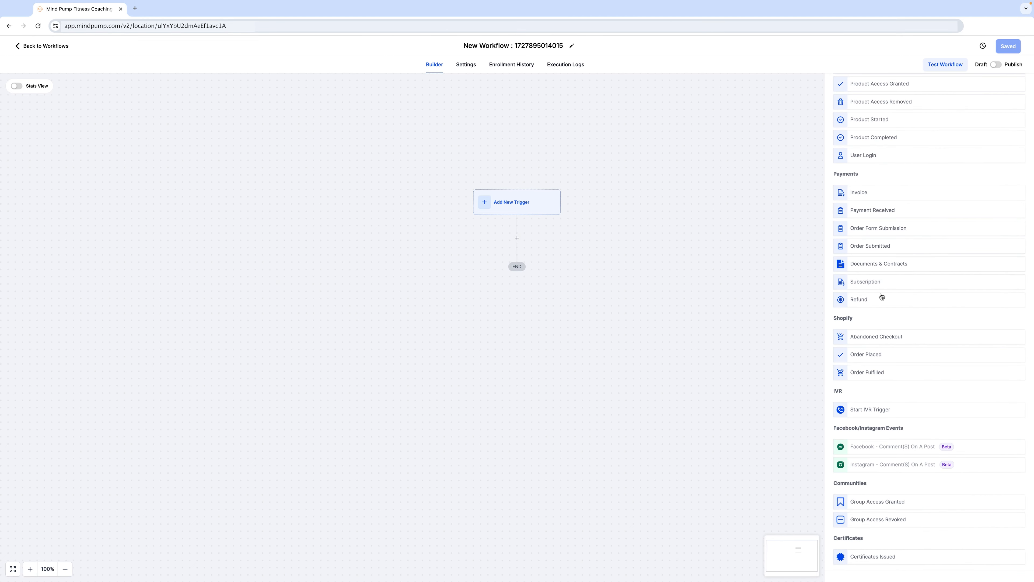
scroll(914, 342, up, 14)
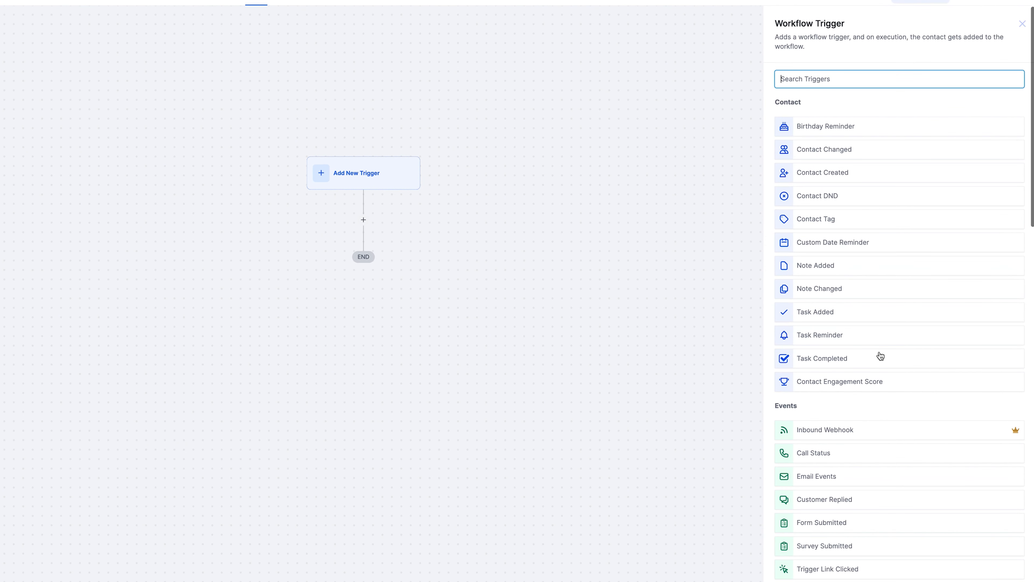
Choose Form Submitted as the workflow trigger, keeping its default trigger name.
click(848, 525)
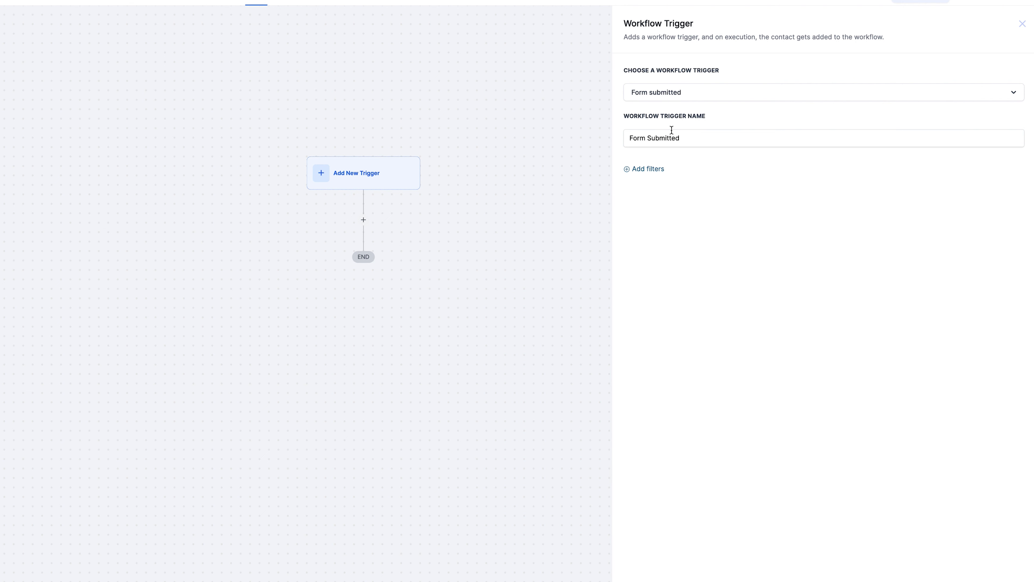
click(689, 134)
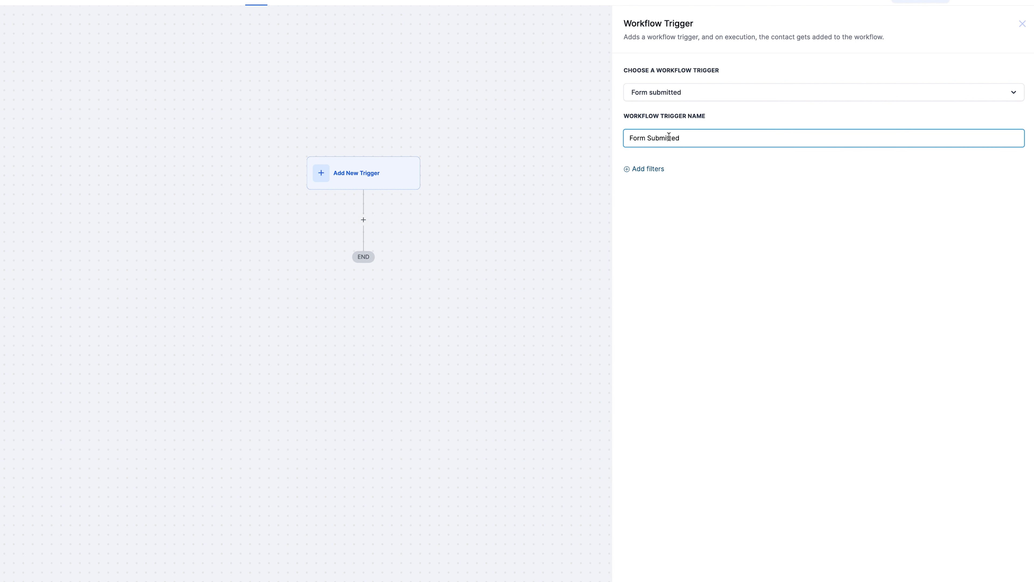
drag(669, 138, 695, 140)
click(696, 139)
click(756, 276)
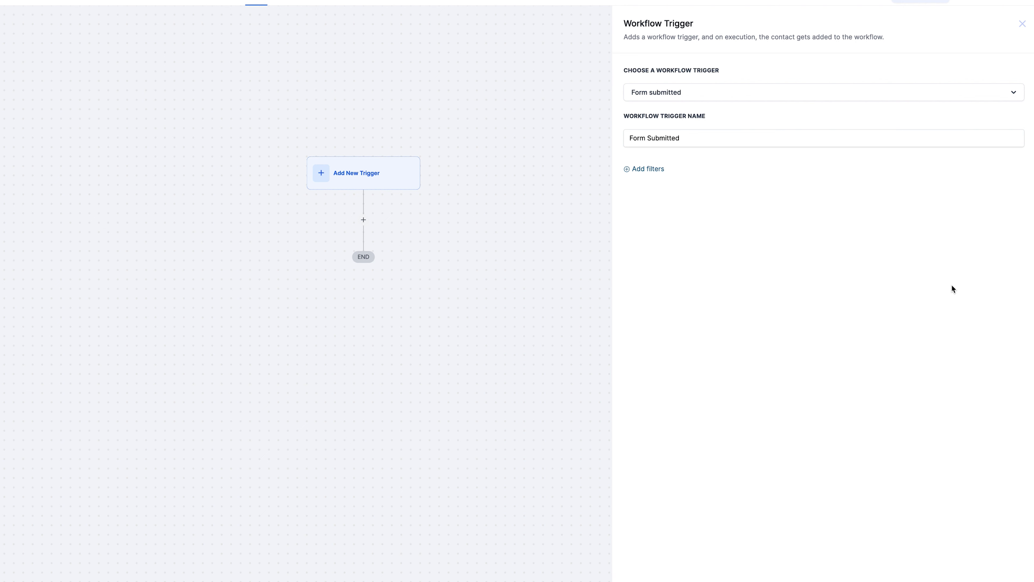
Add a "Form is" filter set to Test Form 1 to the trigger and save the trigger.
click(648, 171)
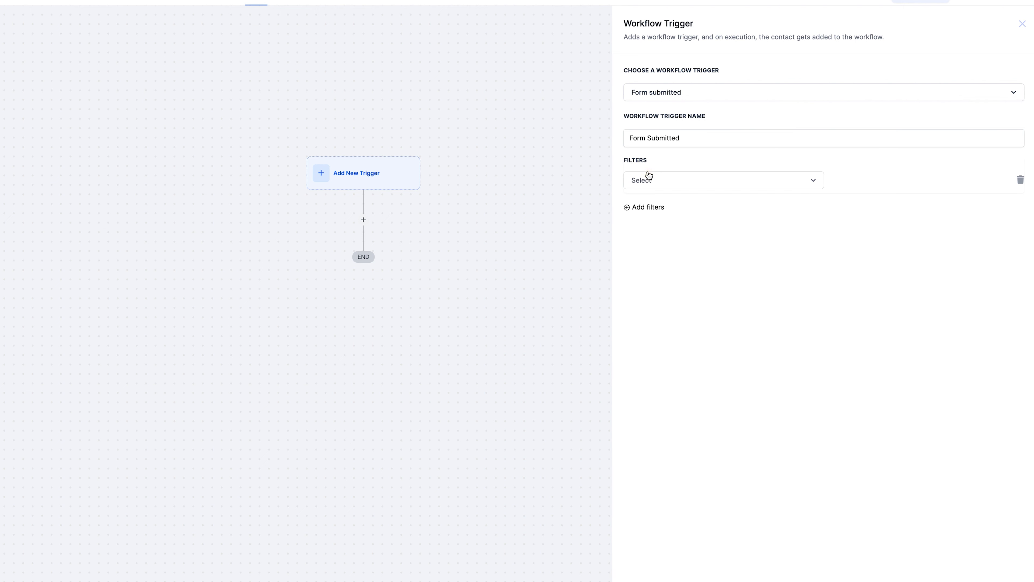
click(812, 182)
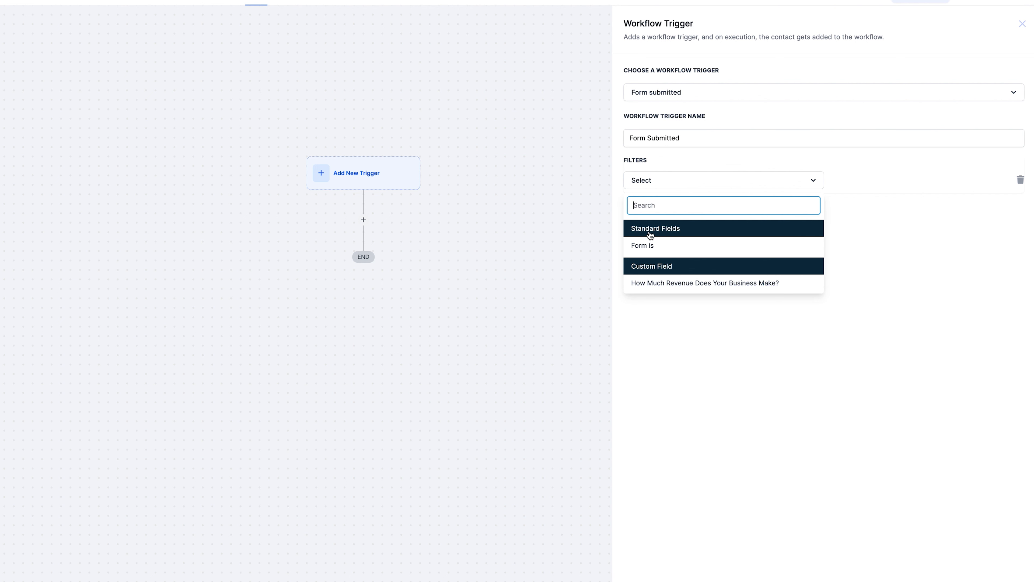
click(642, 245)
click(925, 183)
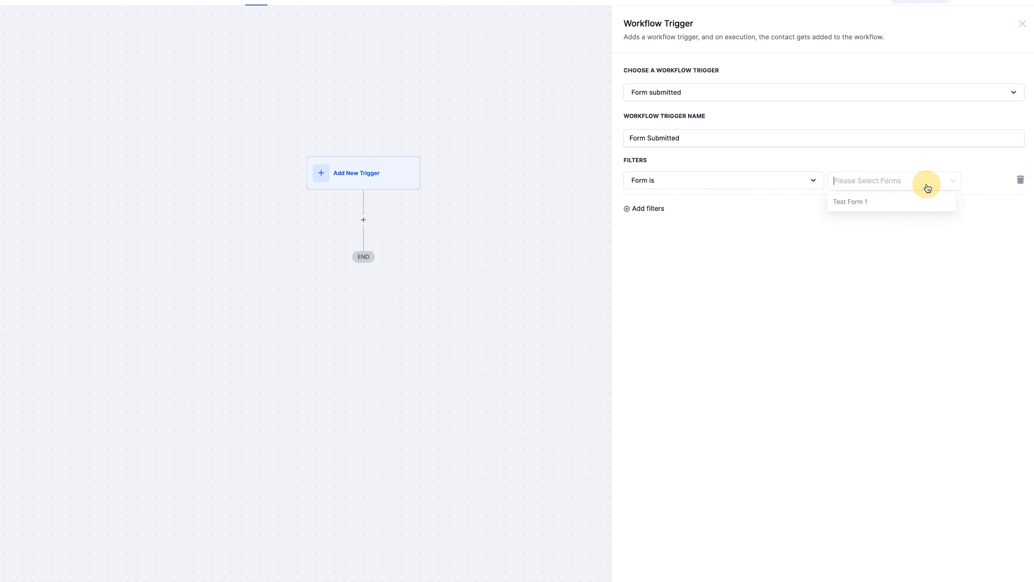
click(878, 206)
click(887, 242)
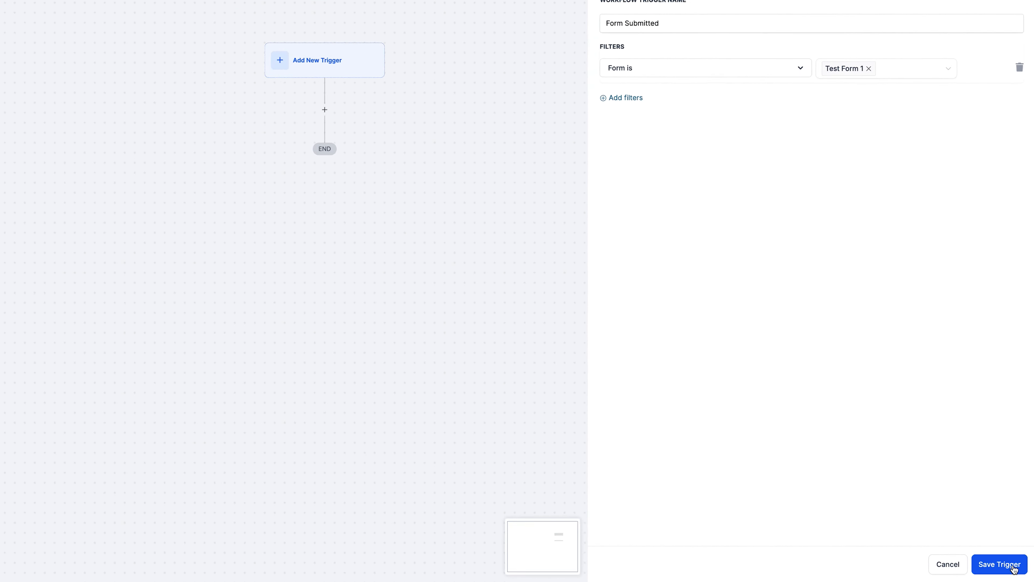
click(1013, 568)
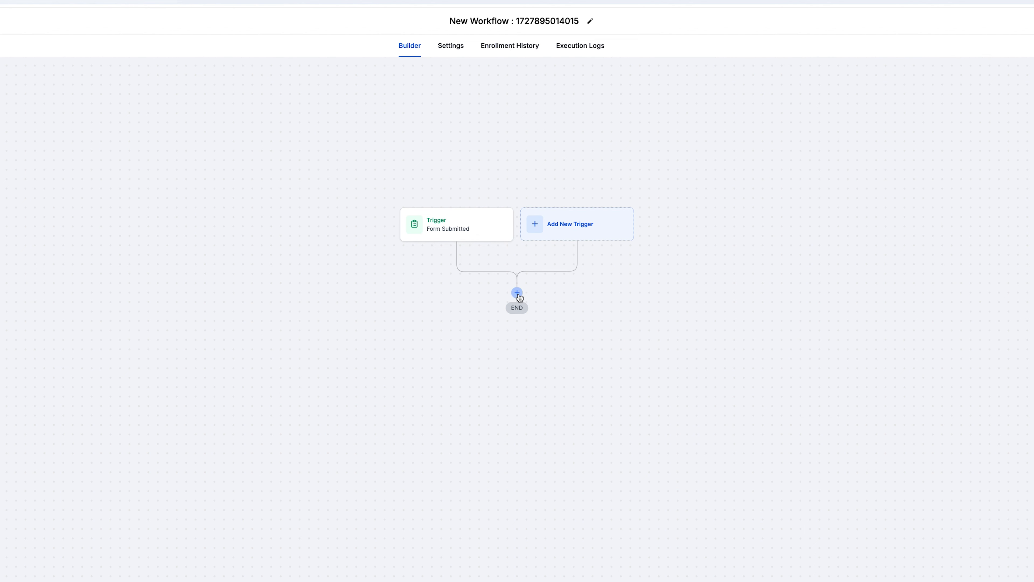
Open the action choices for the step after the trigger and look through all available action categories.
click(517, 293)
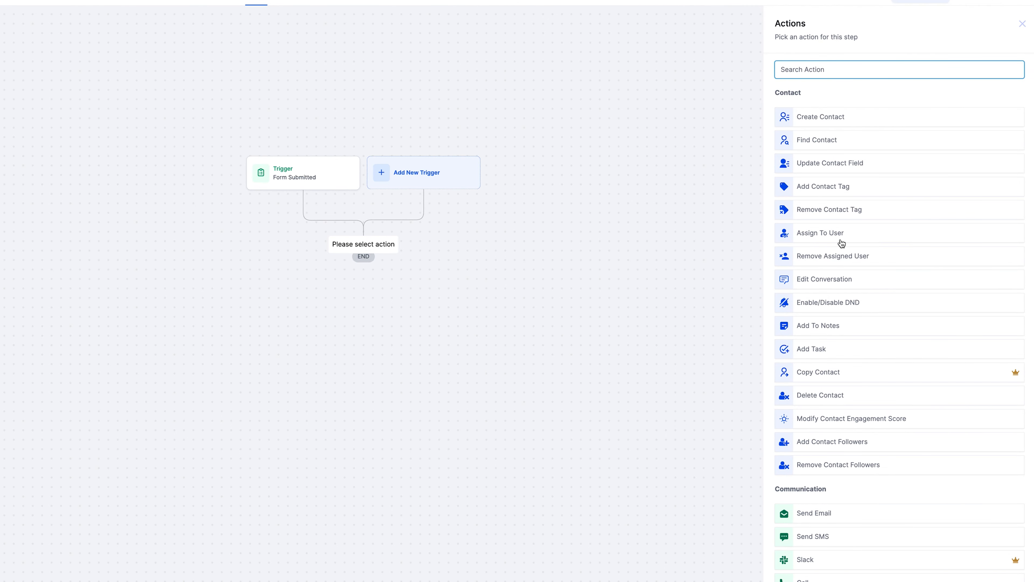
scroll(842, 244, down, 4)
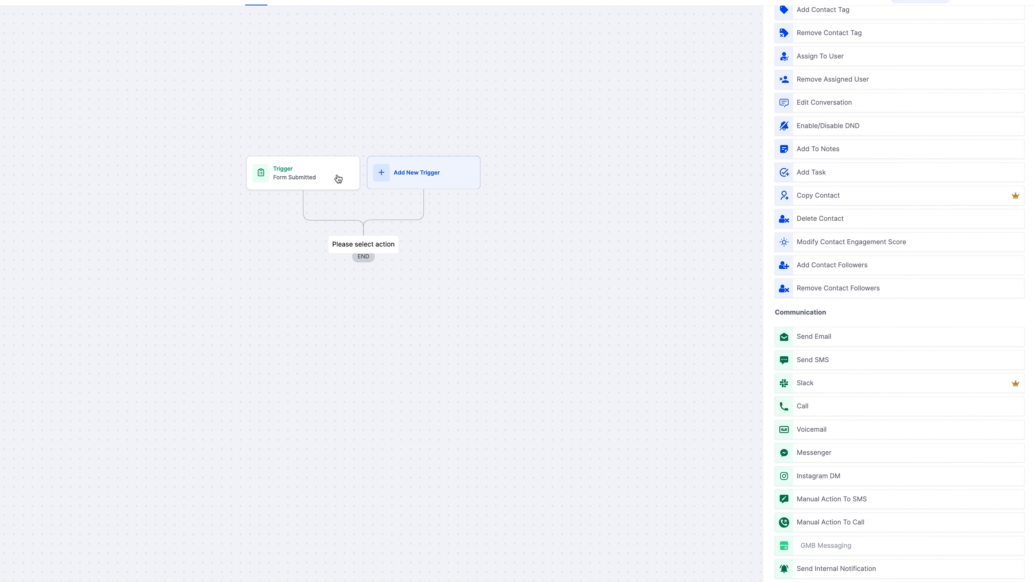
scroll(872, 231, up, 5)
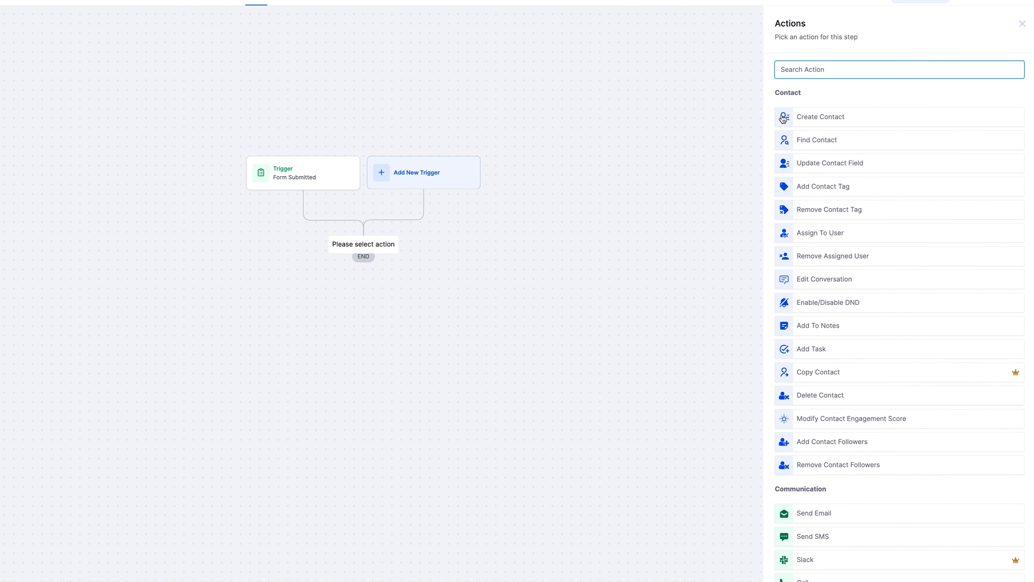
scroll(830, 129, down, 2)
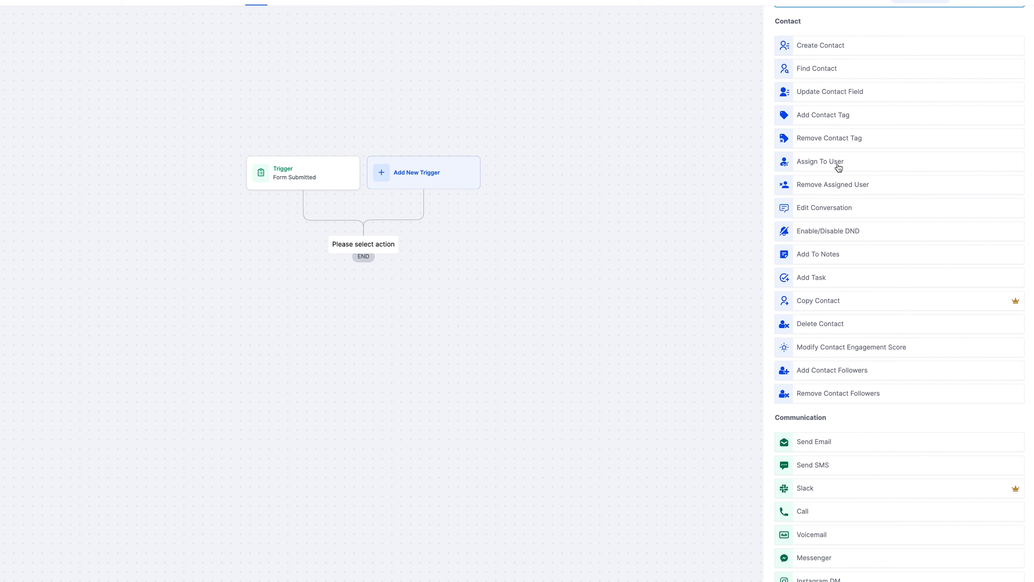
scroll(837, 164, down, 3)
scroll(845, 187, down, 4)
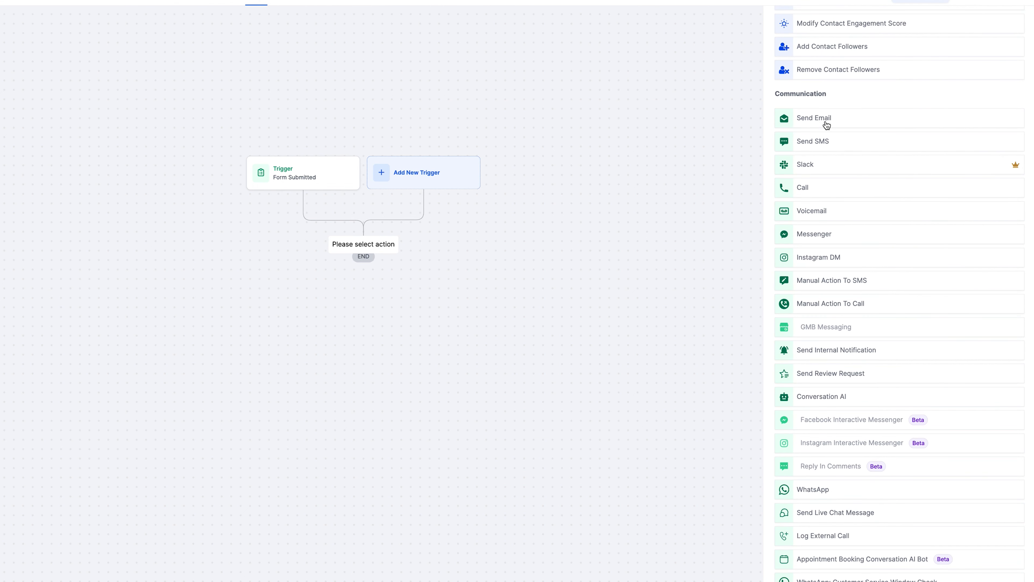
scroll(854, 196, down, 4)
scroll(857, 281, down, 6)
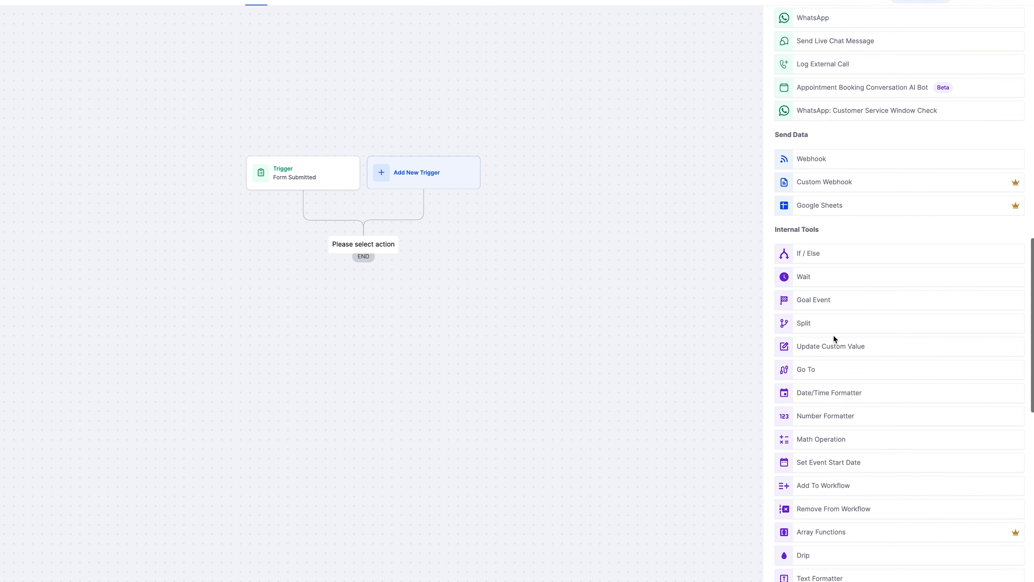
scroll(833, 334, down, 8)
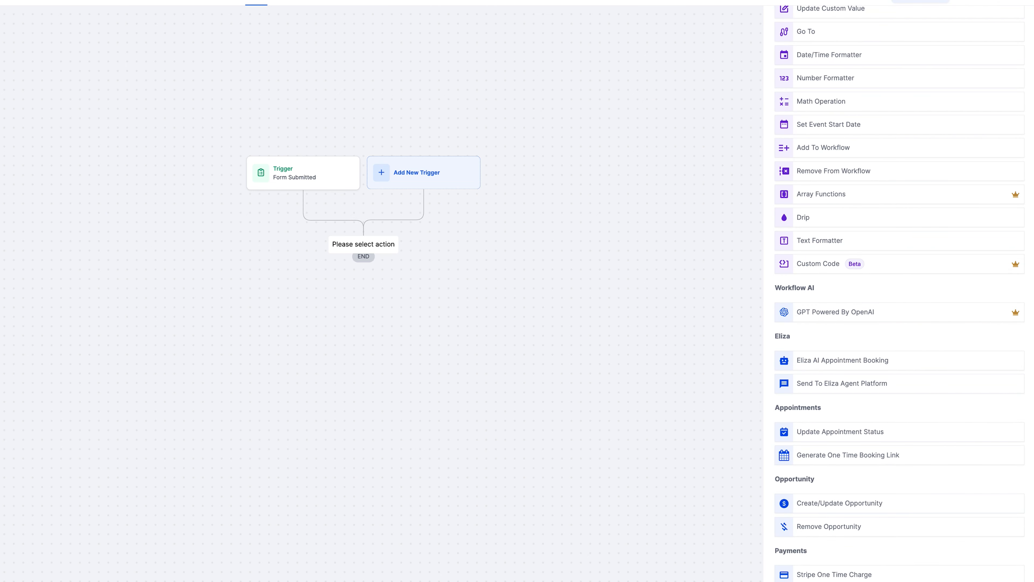
scroll(875, 570, down, 6)
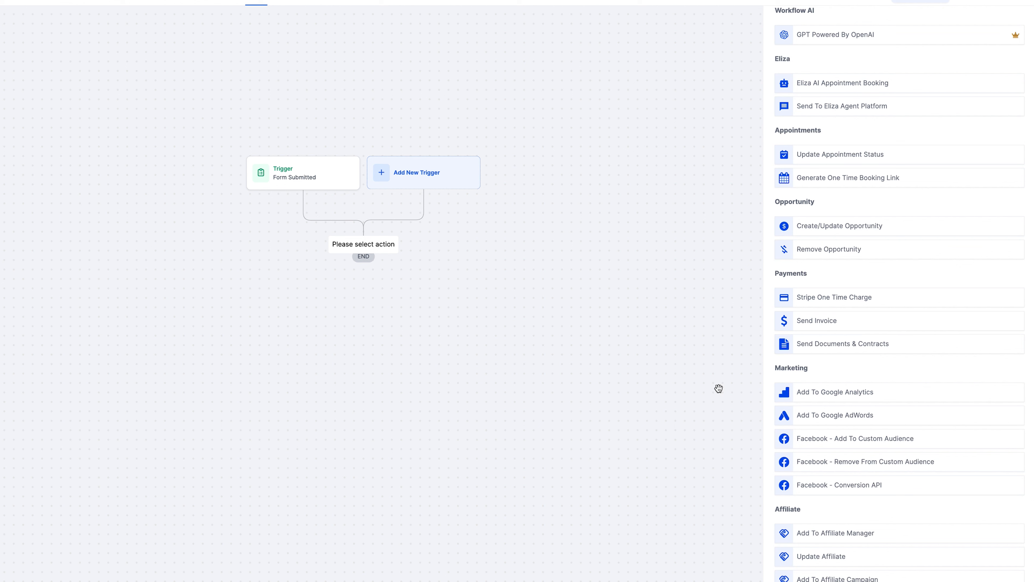
scroll(895, 450, up, 20)
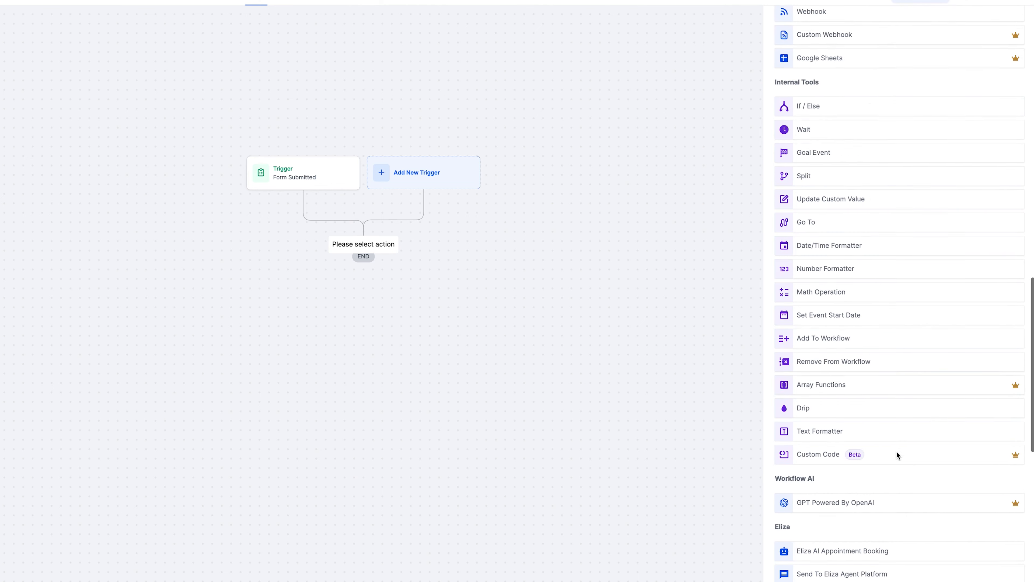
Choose Send Email as the workflow's first action and go through its action name, sender and subject fields.
scroll(896, 450, down, 4)
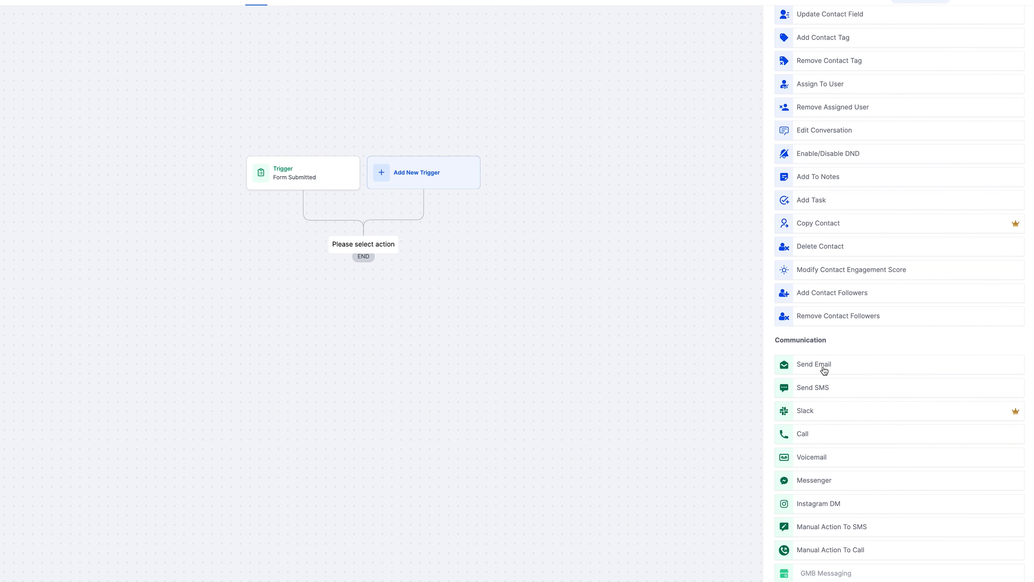
click(823, 369)
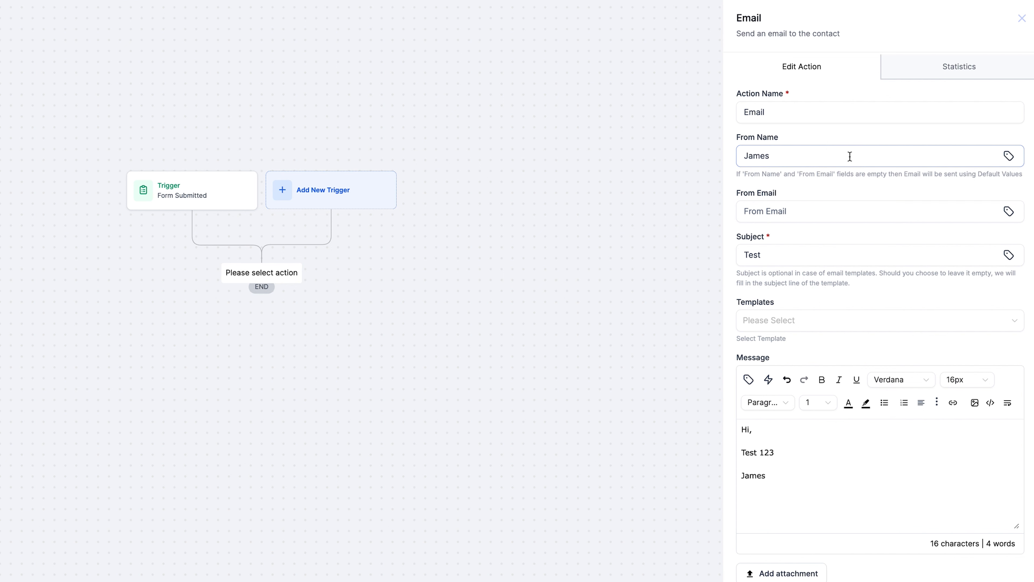
click(773, 110)
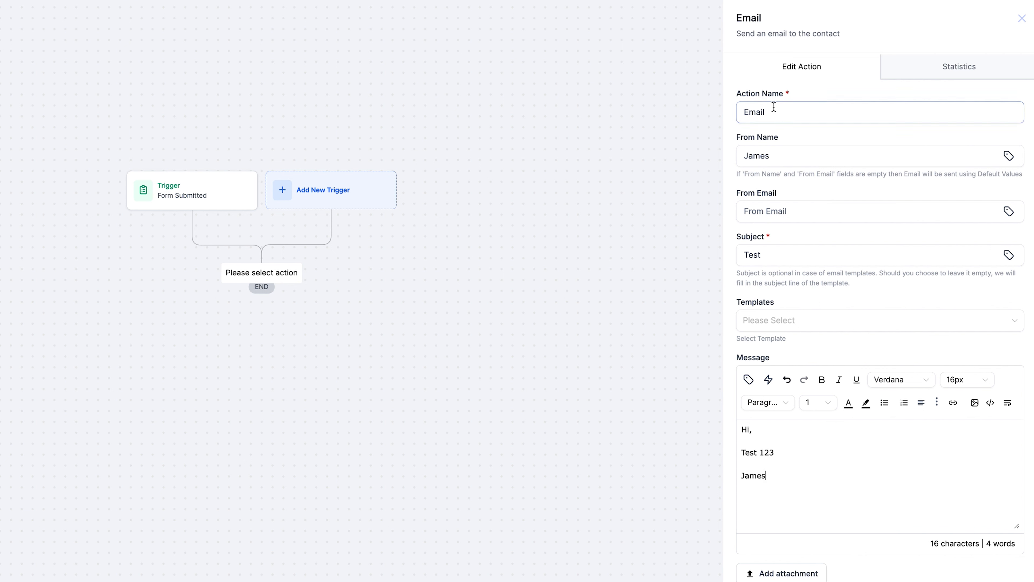
click(784, 156)
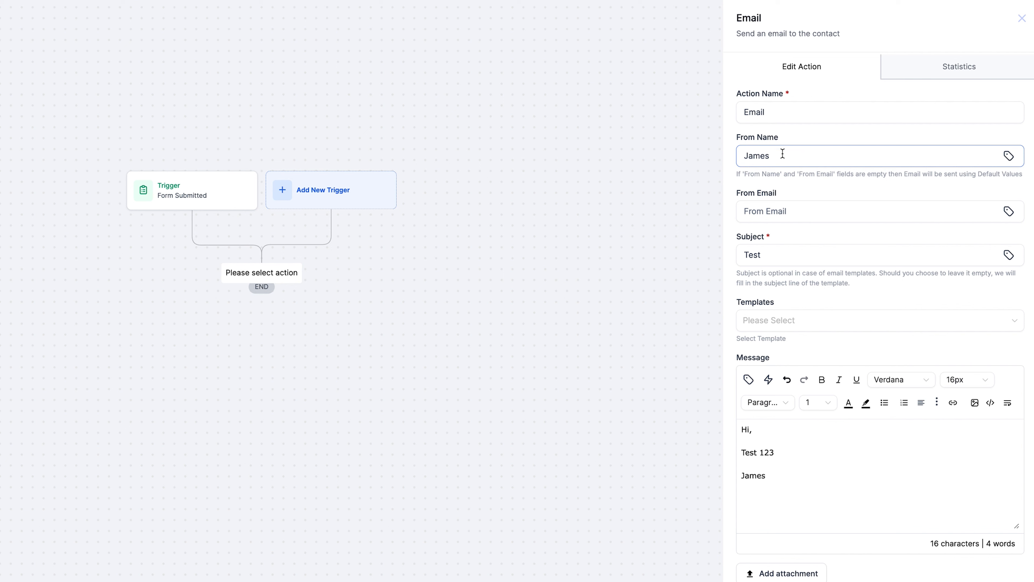
click(784, 207)
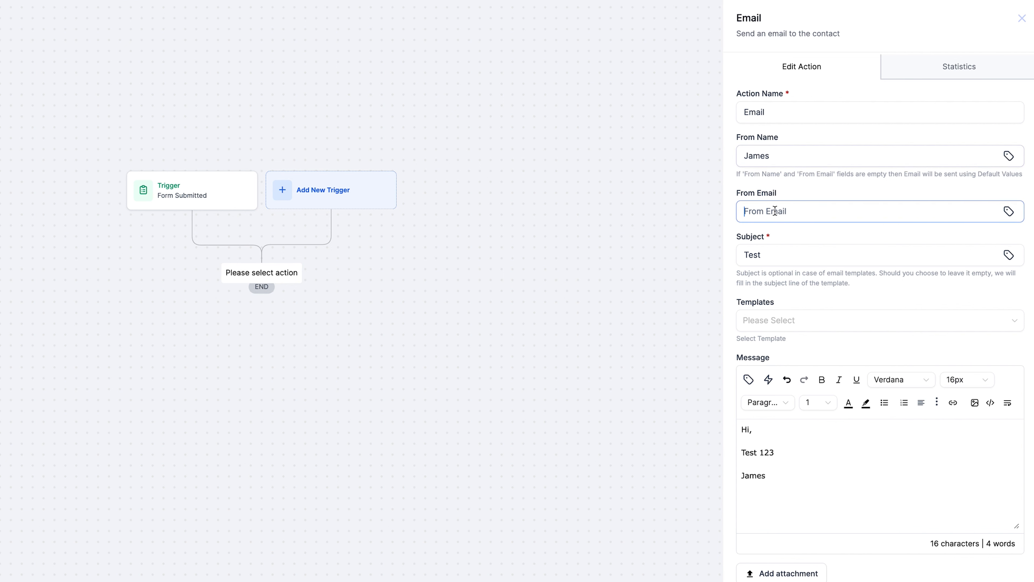
click(775, 256)
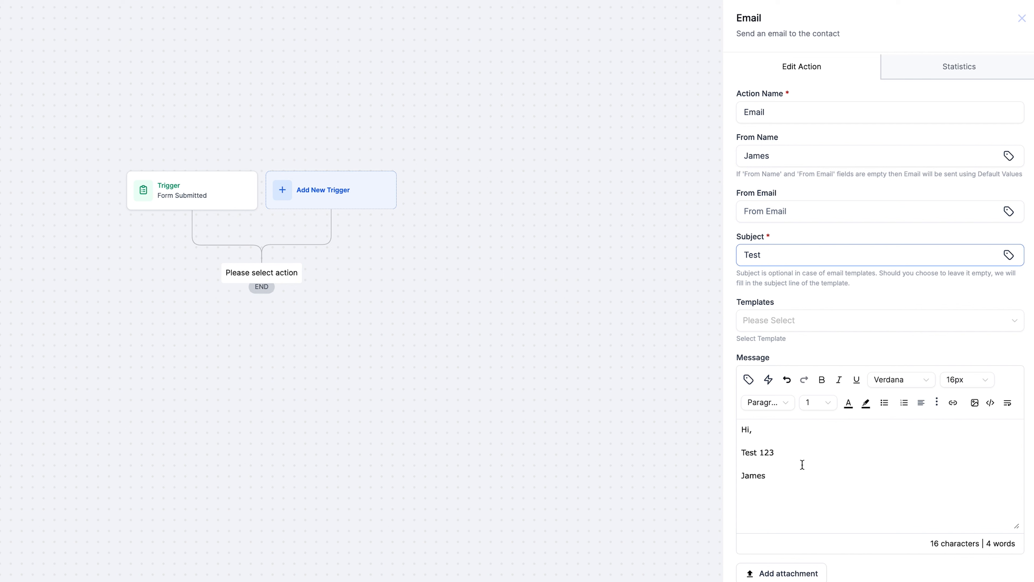
Review the email action's message body and its attachment and test email options.
drag(798, 482, 738, 429)
click(786, 461)
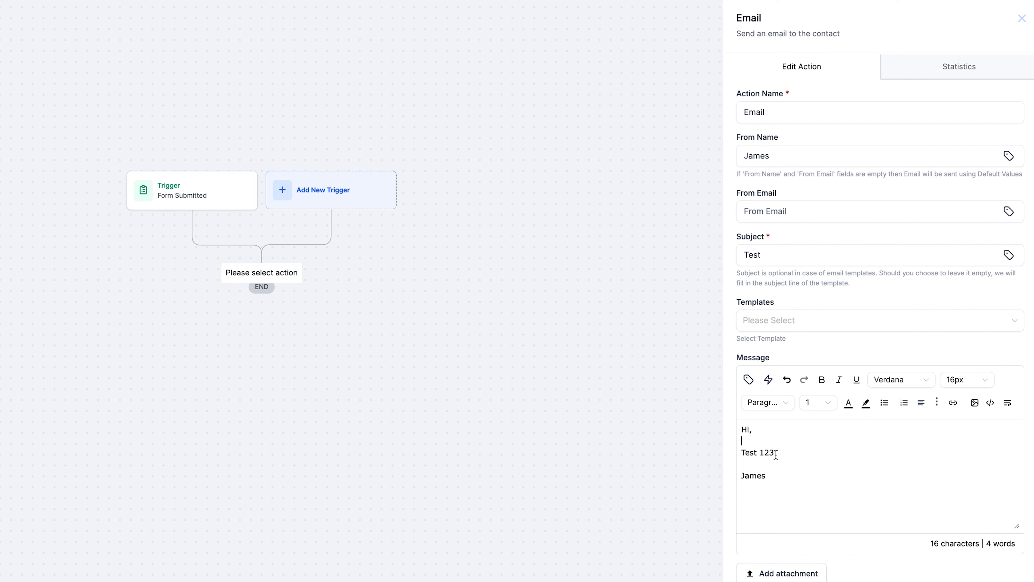
click(777, 475)
drag(775, 476, 743, 432)
click(743, 439)
scroll(765, 525, down, 5)
click(763, 435)
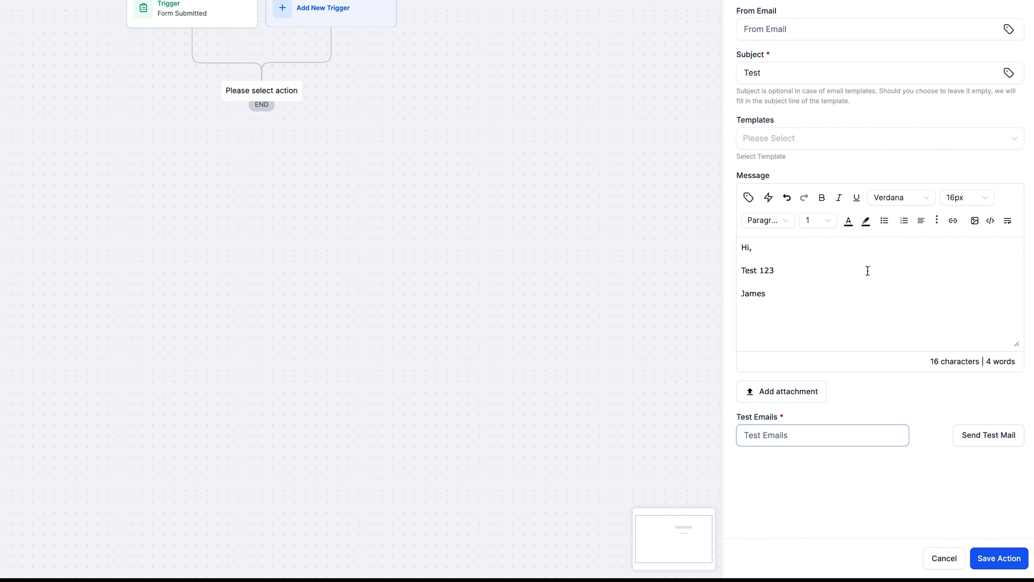
View the email action's statistics, and save the action with the sender's email address filled in.
scroll(867, 271, up, 5)
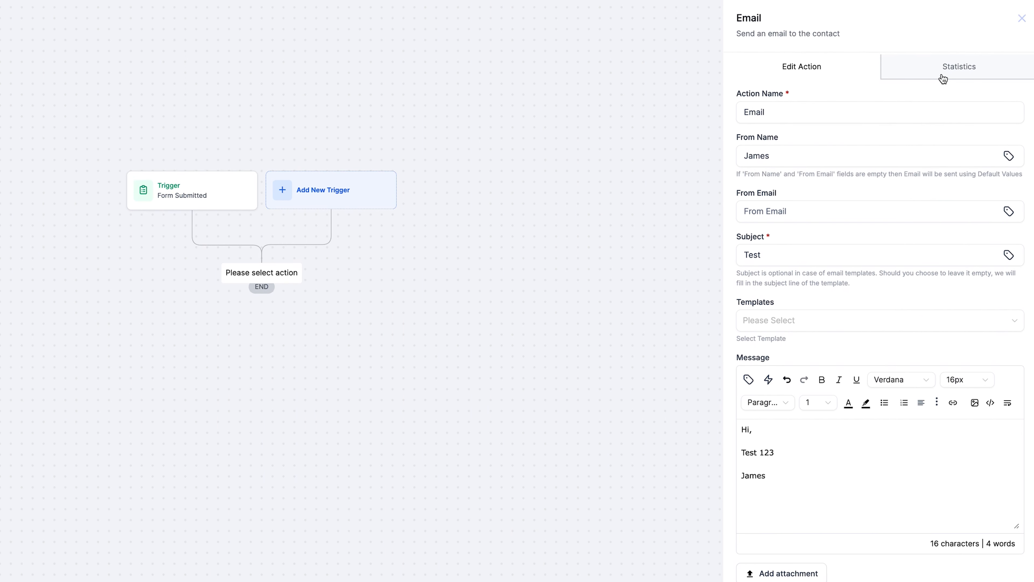
click(943, 78)
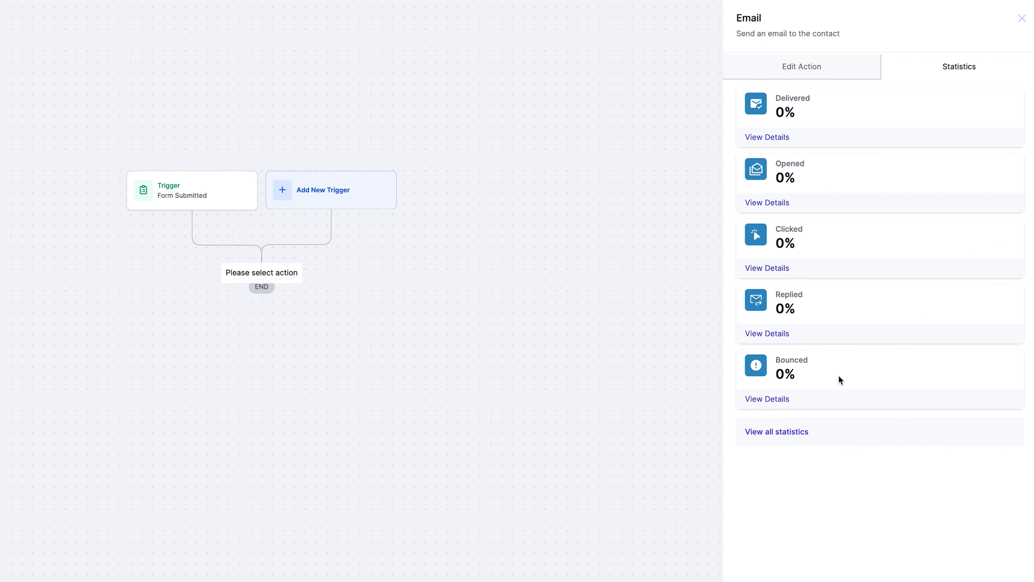
click(793, 441)
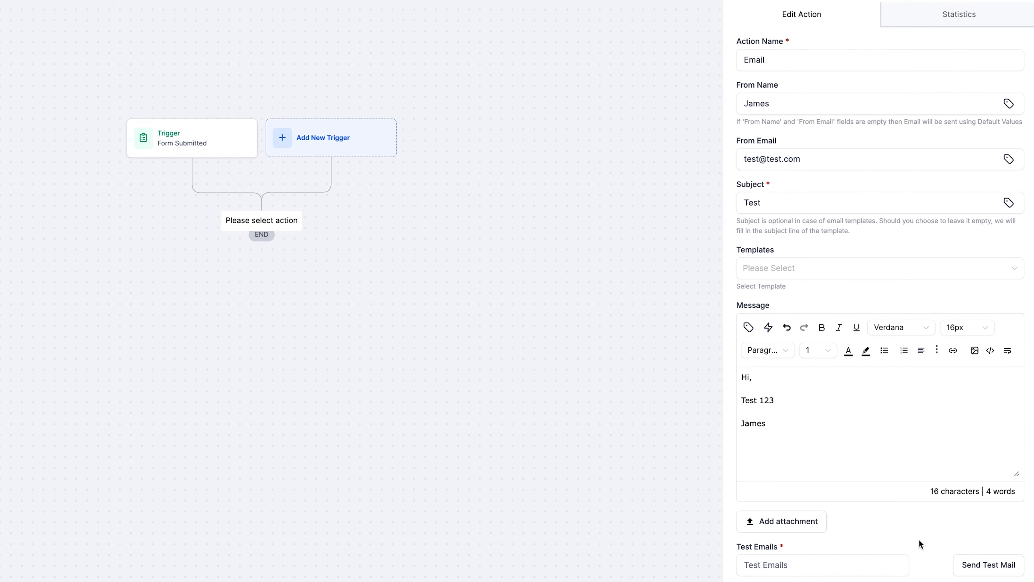
click(1006, 564)
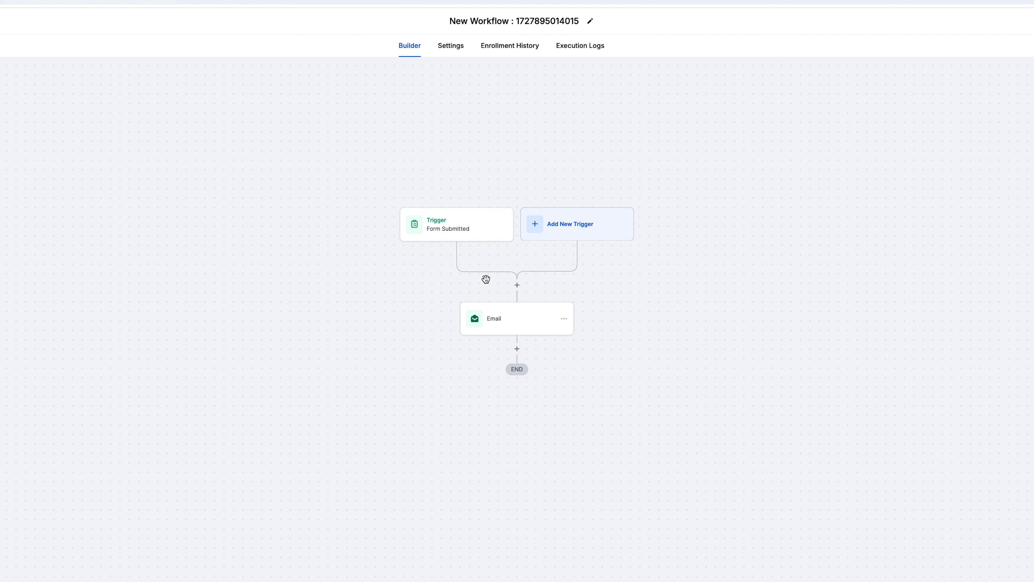
Add a Send SMS action after the email and check its action name and template choices.
click(517, 349)
click(826, 536)
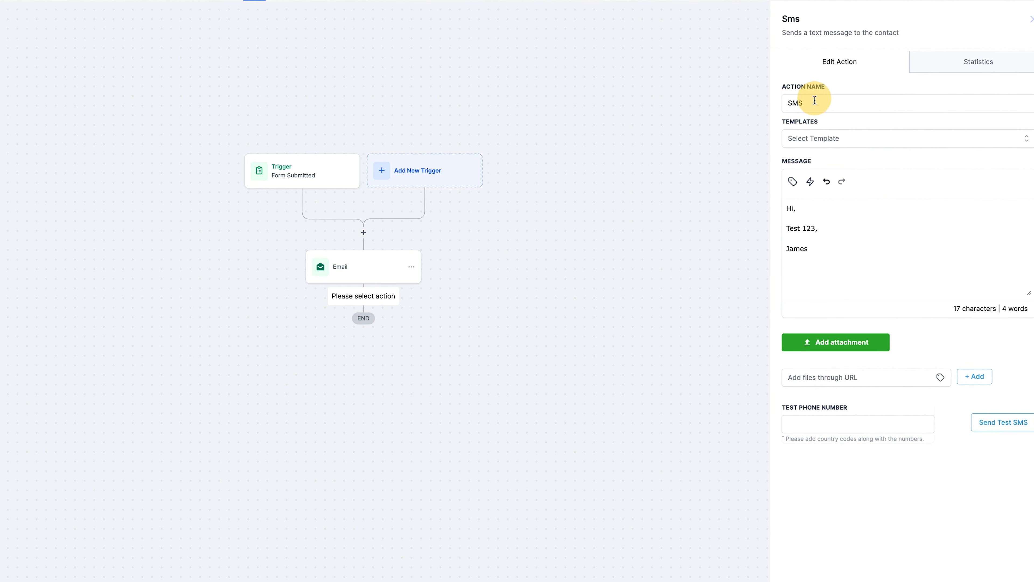
click(814, 99)
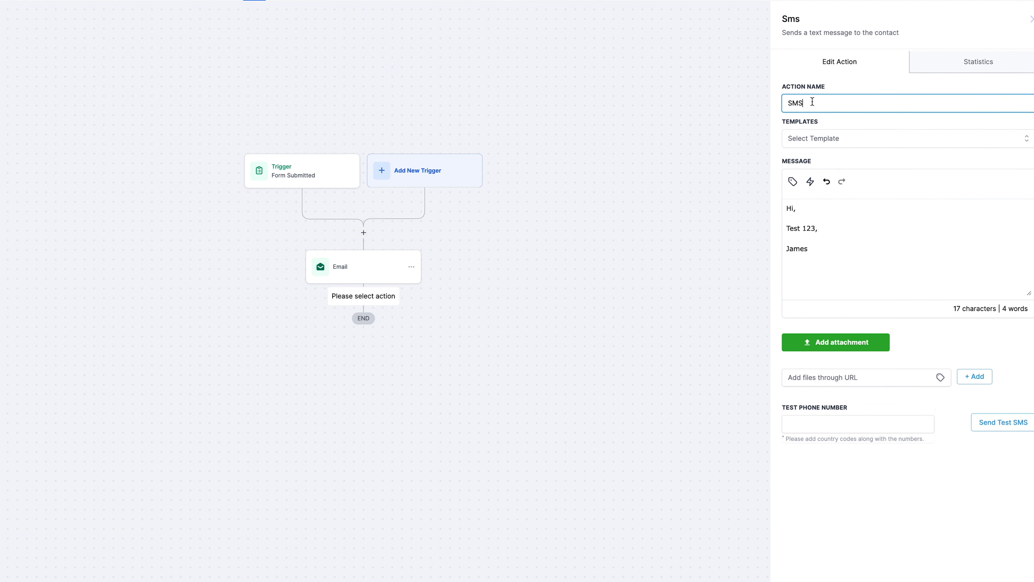
click(1003, 143)
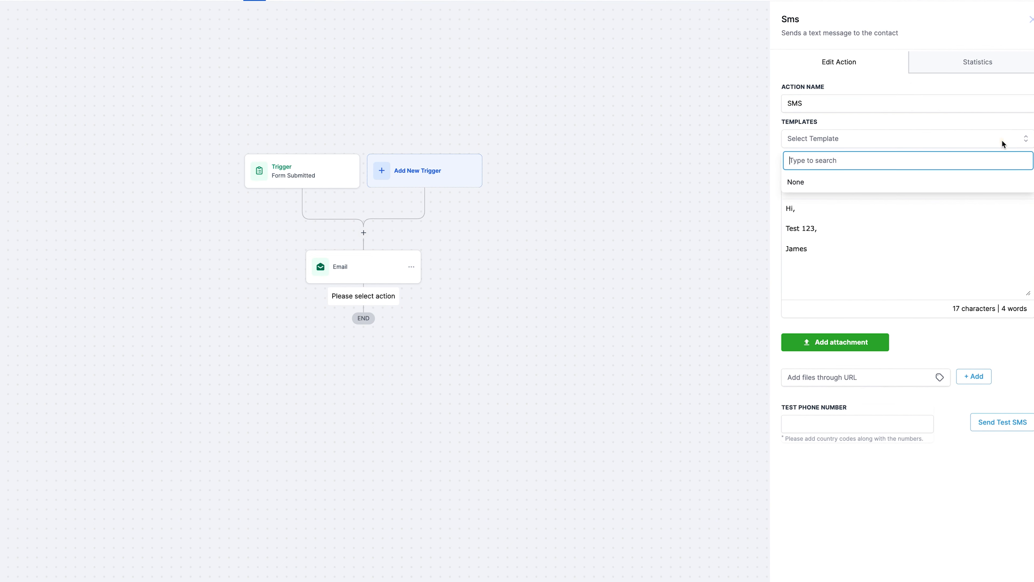
click(961, 124)
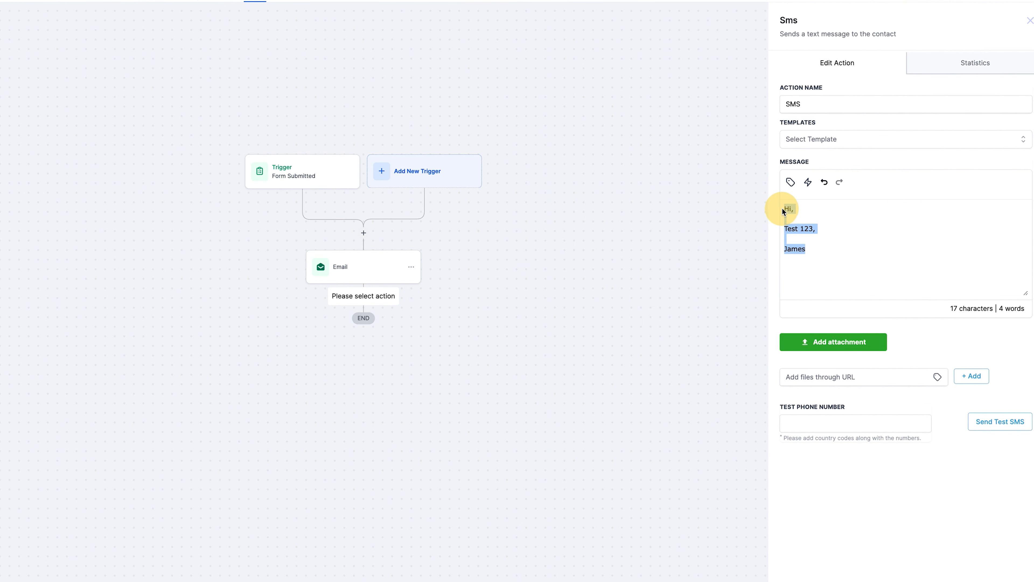
Review the SMS message, file URL and test phone number fields, and save the SMS action.
click(813, 216)
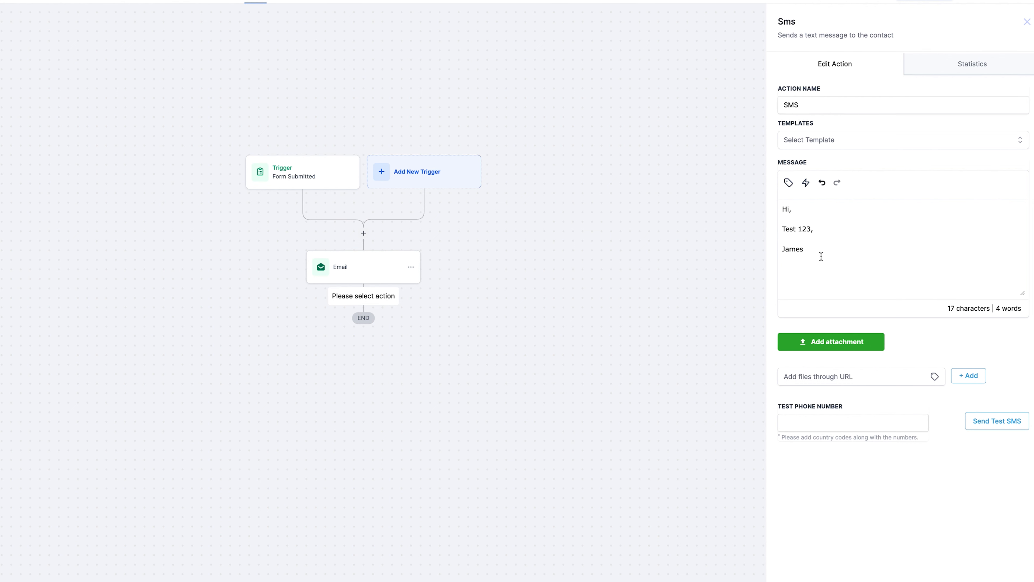
click(843, 374)
click(837, 419)
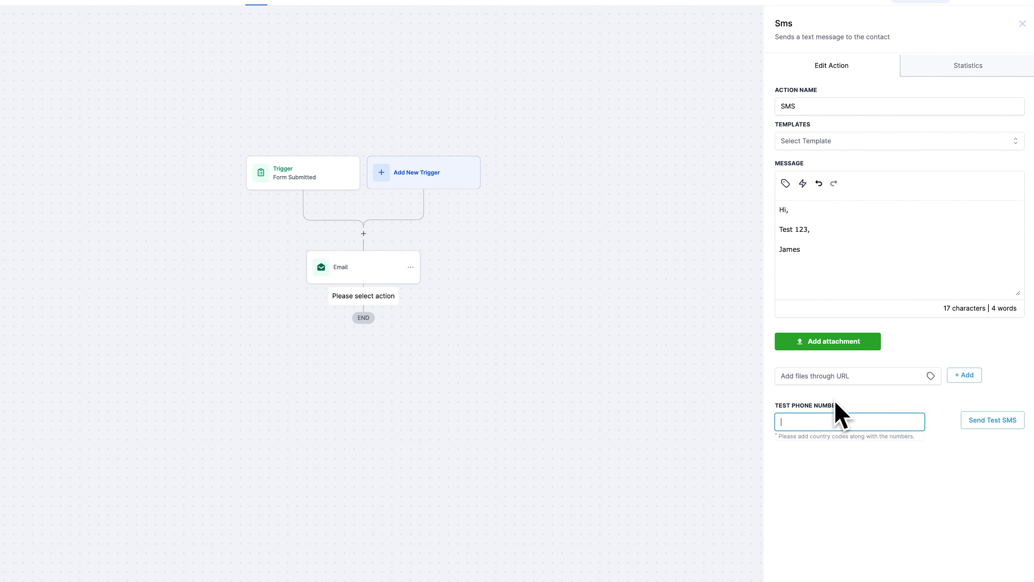
scroll(958, 529, down, 3)
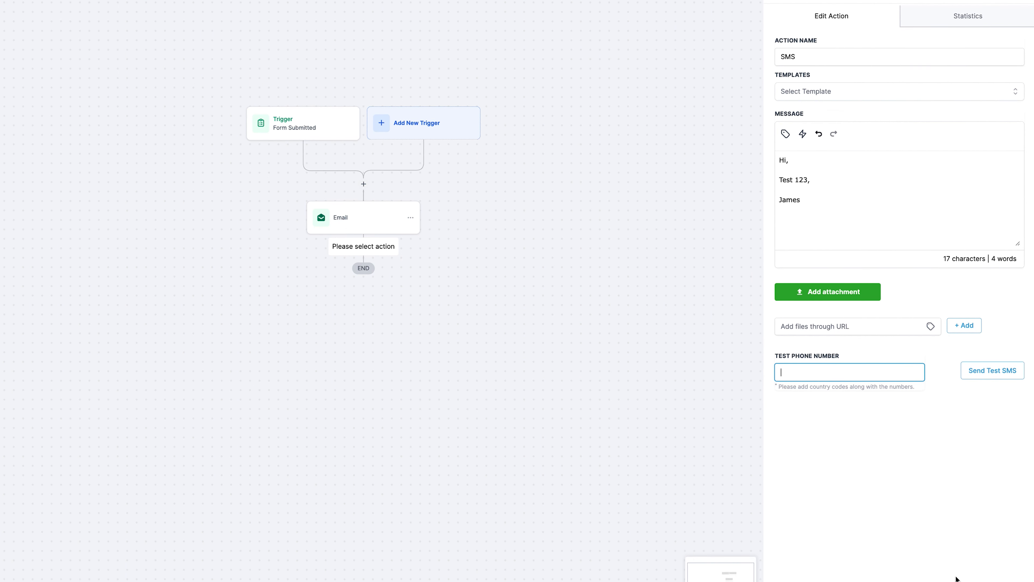
click(1001, 565)
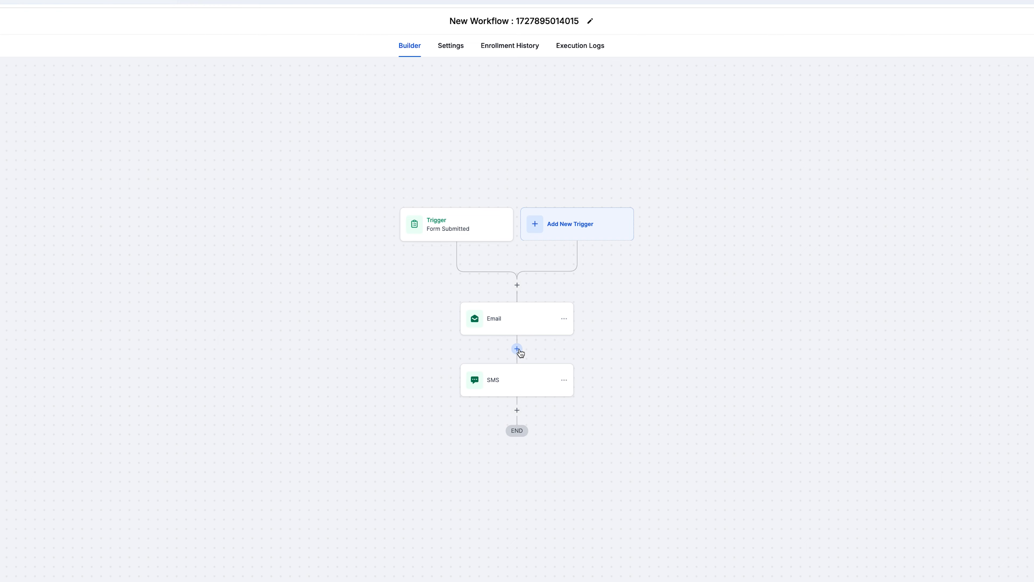
Insert a Wait action between the email and the SMS with a time delay of 5 minutes, and save it.
click(518, 349)
scroll(957, 244, down, 10)
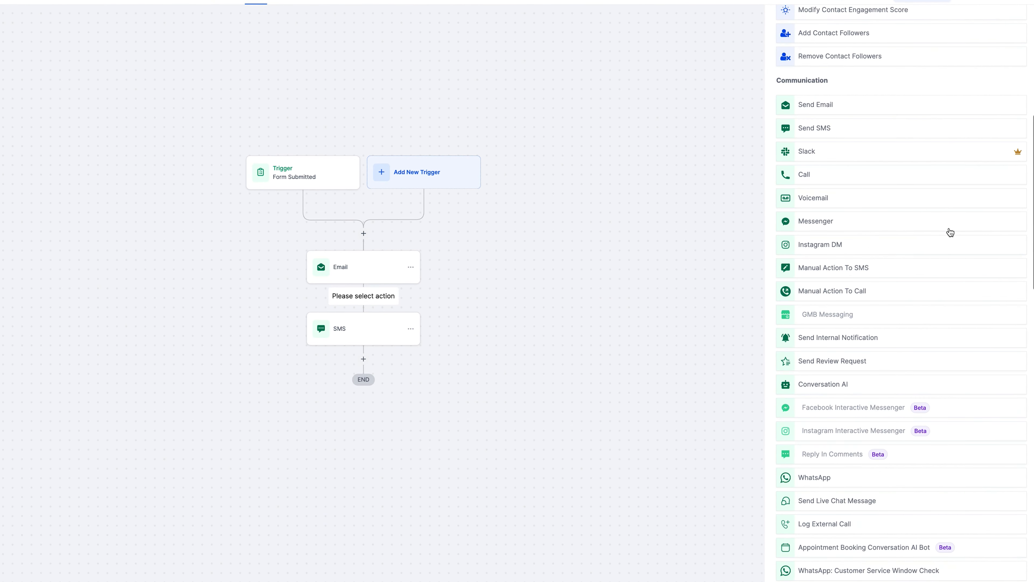
scroll(950, 232, down, 10)
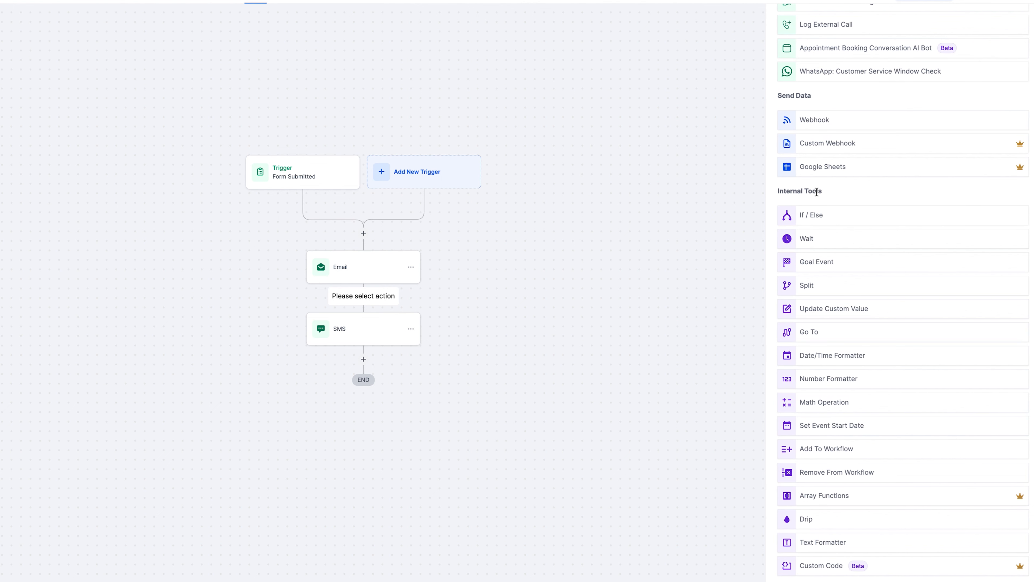
click(811, 243)
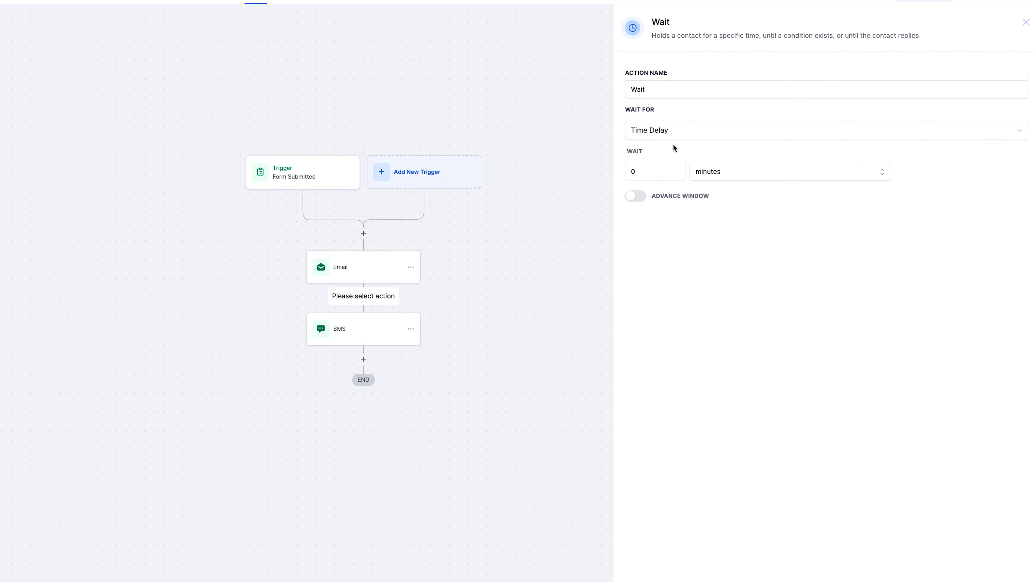
drag(653, 170, 627, 169)
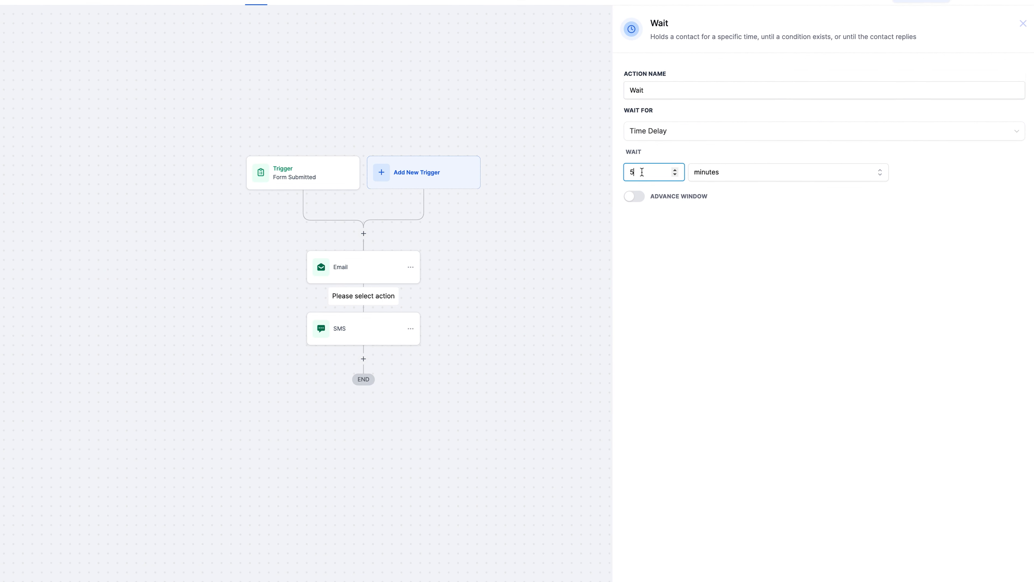
click(712, 167)
click(713, 196)
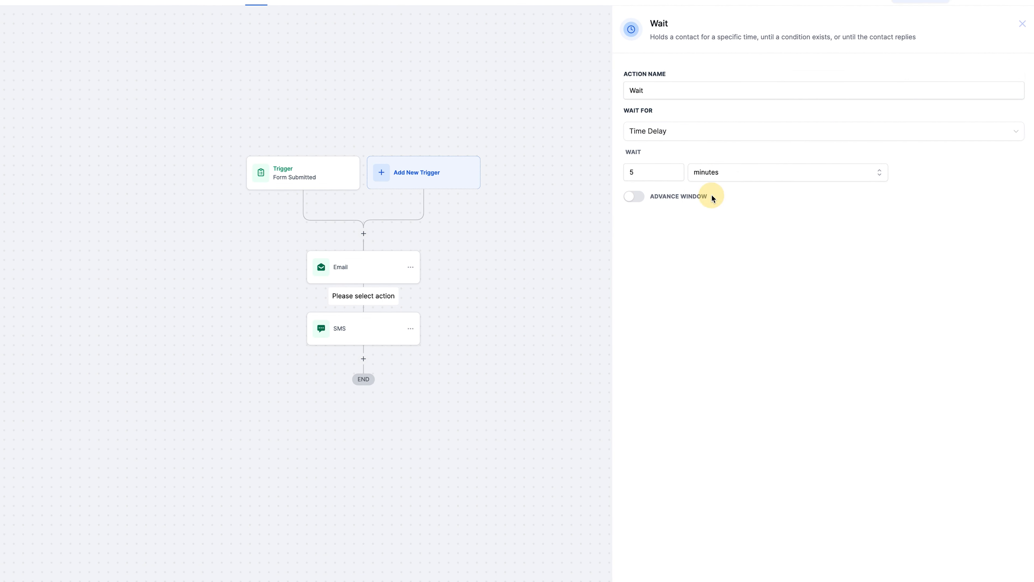
click(1014, 571)
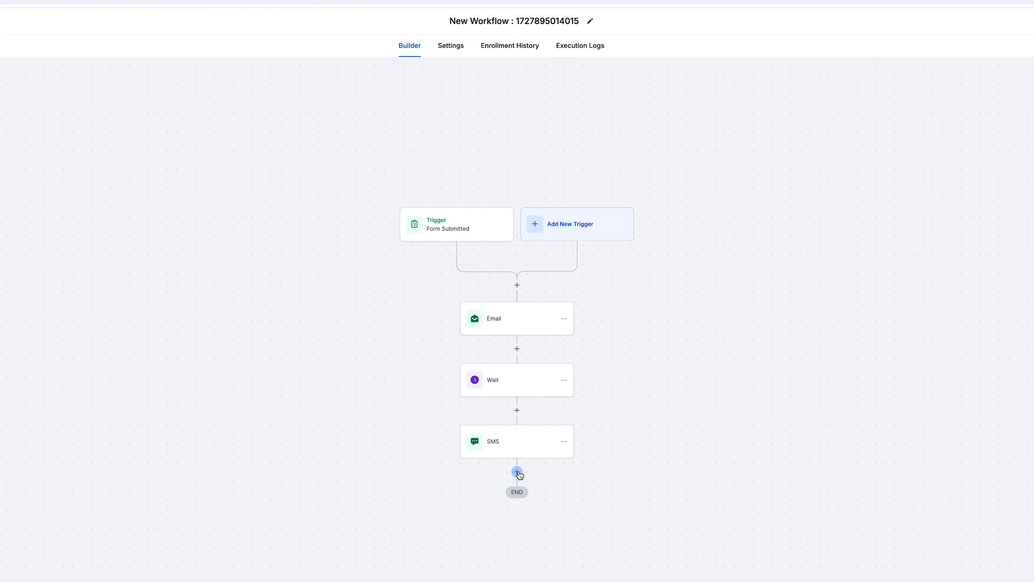
Browse the actions available for the end of the workflow after the SMS, through the communication and internal tools groups.
click(517, 471)
scroll(925, 244, down, 5)
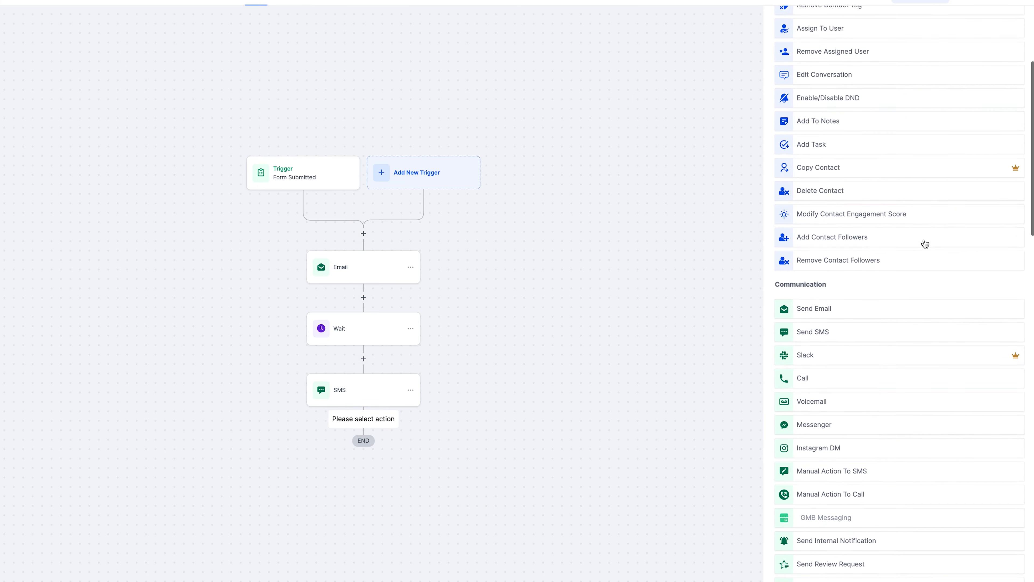
scroll(925, 244, down, 10)
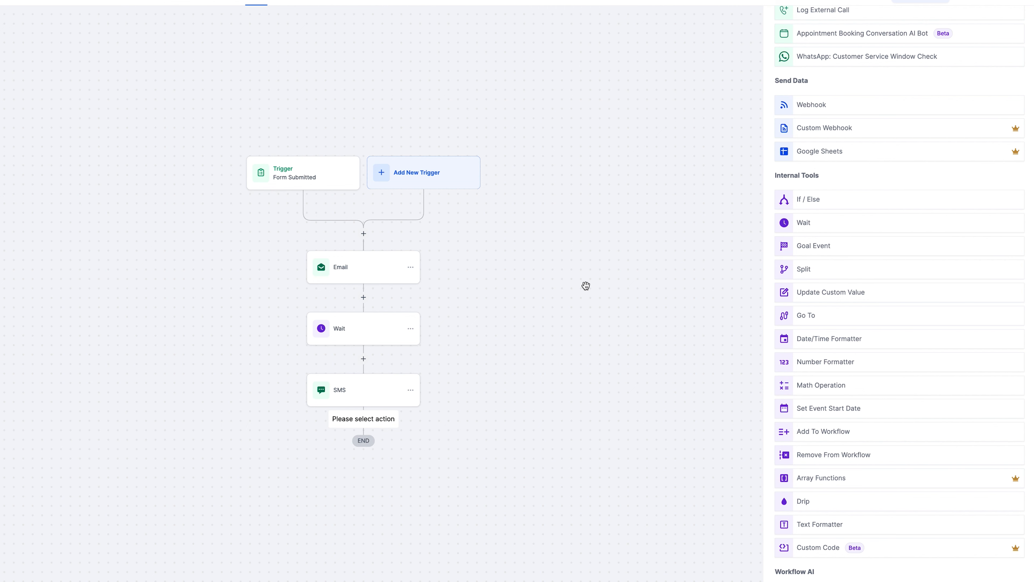
click(586, 201)
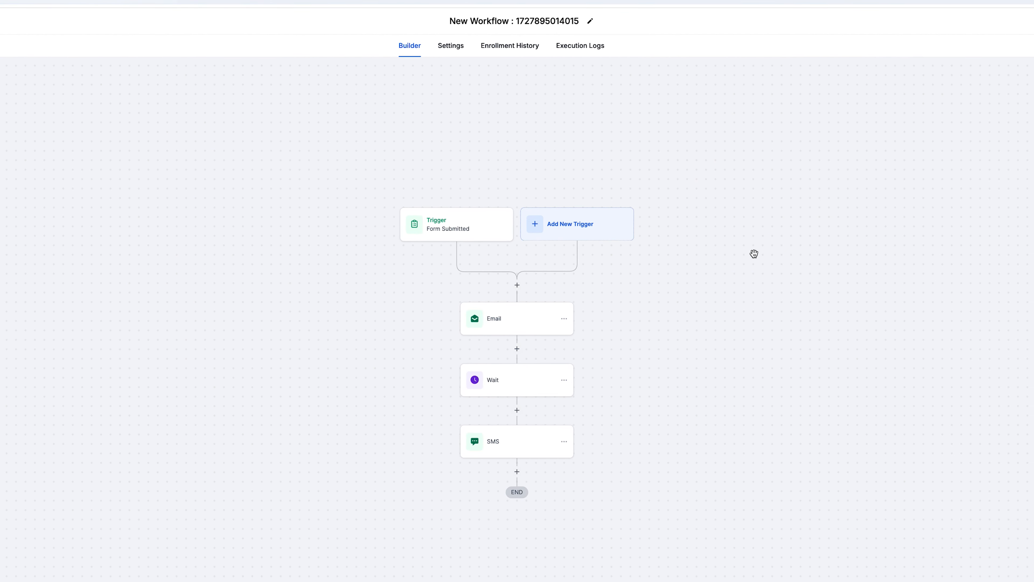
Rename the workflow as Test.
click(591, 22)
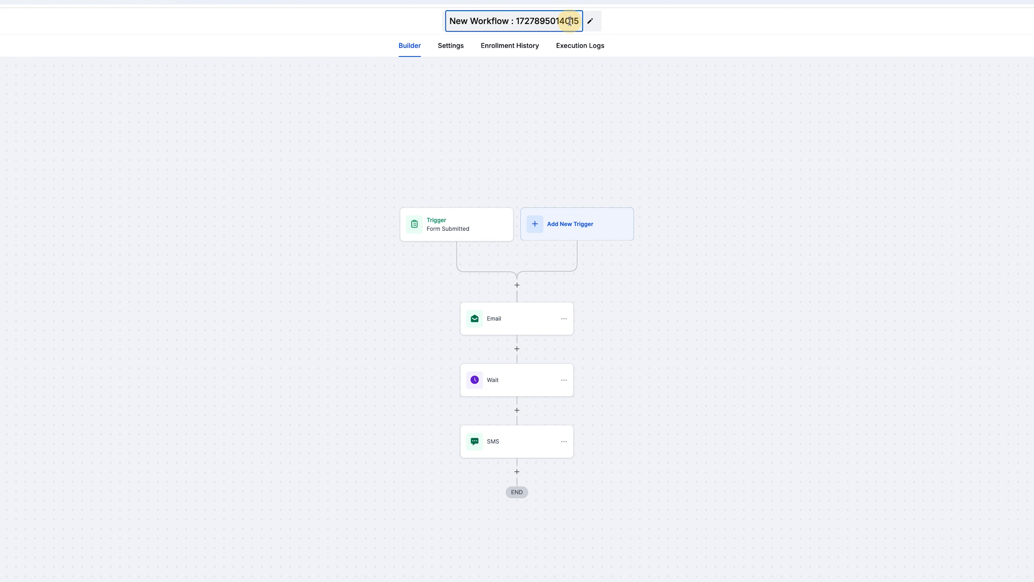
key(ctrl+a)
text(Test)
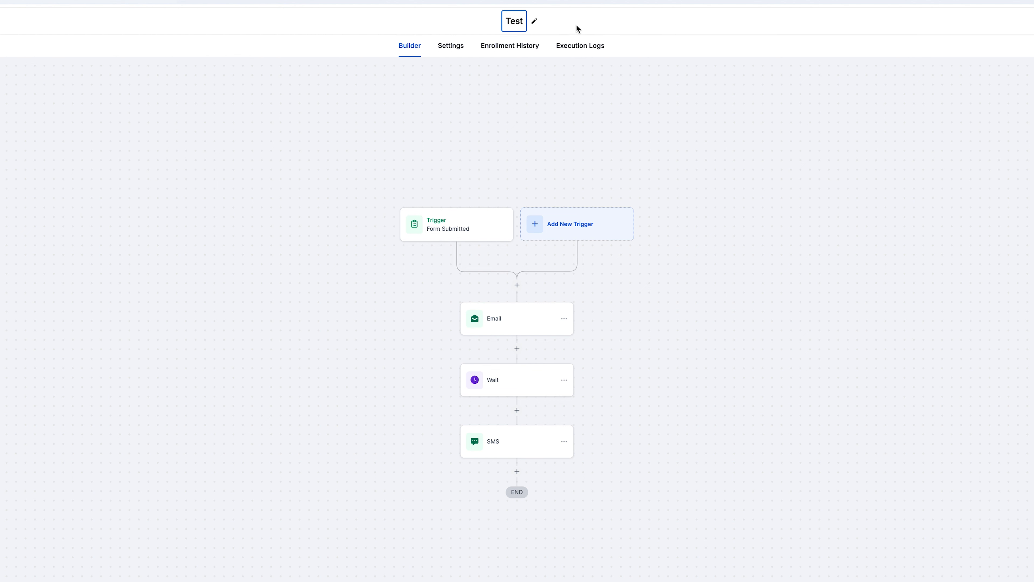
click(601, 96)
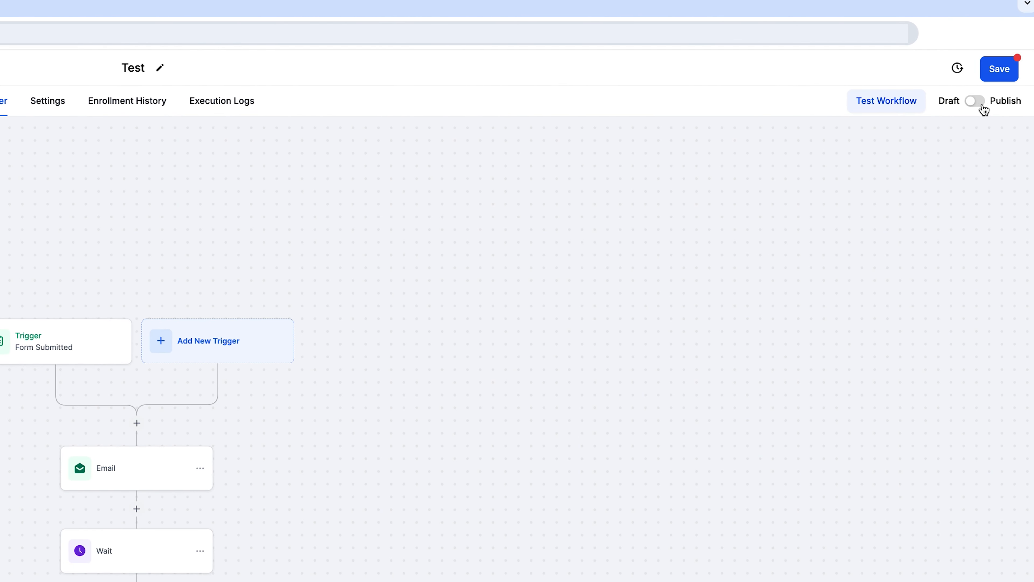
Switch the workflow from draft to publish, check the workflow test's contact option without running it, and save the workflow.
click(977, 107)
click(894, 105)
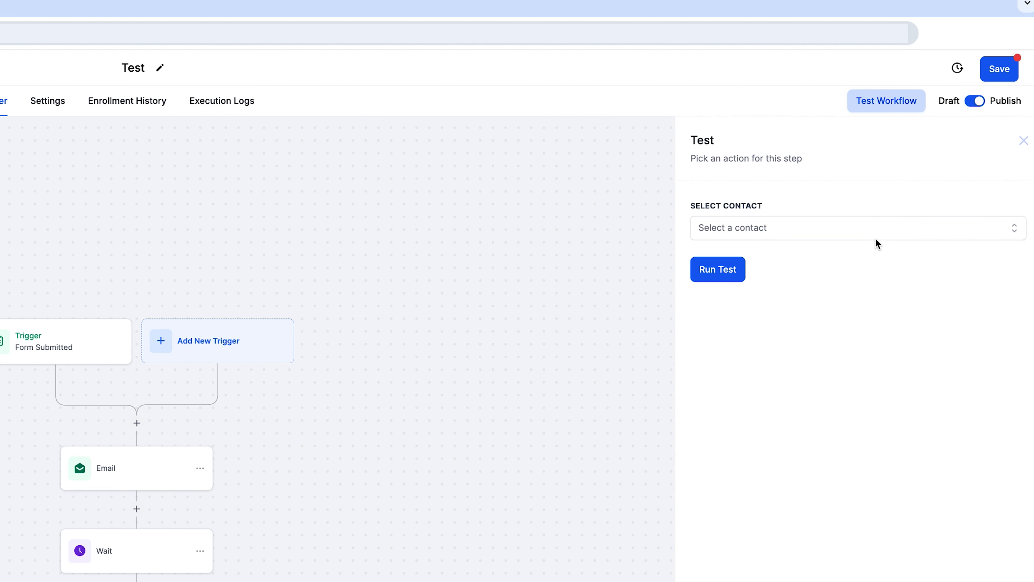
click(1022, 146)
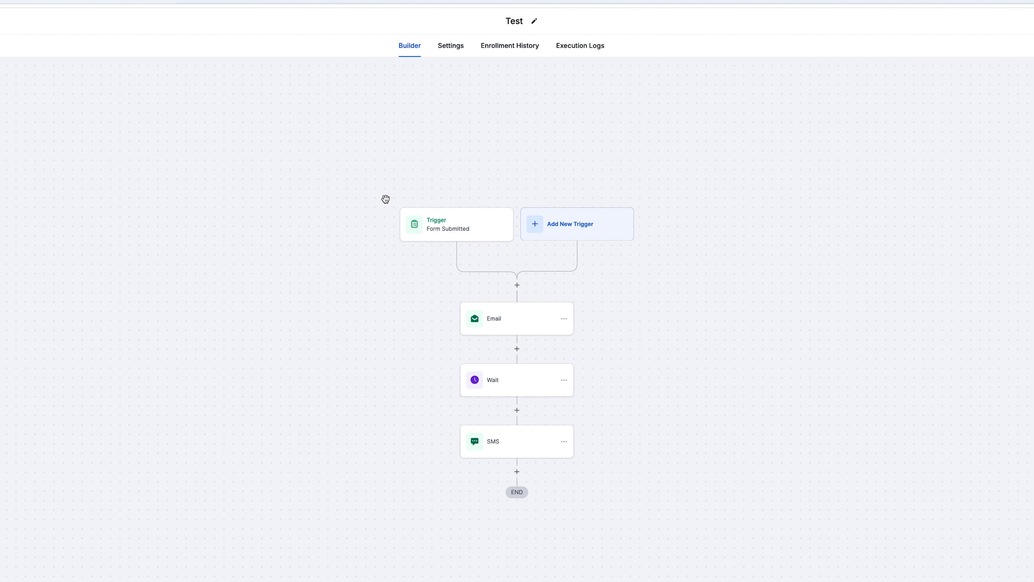
click(997, 73)
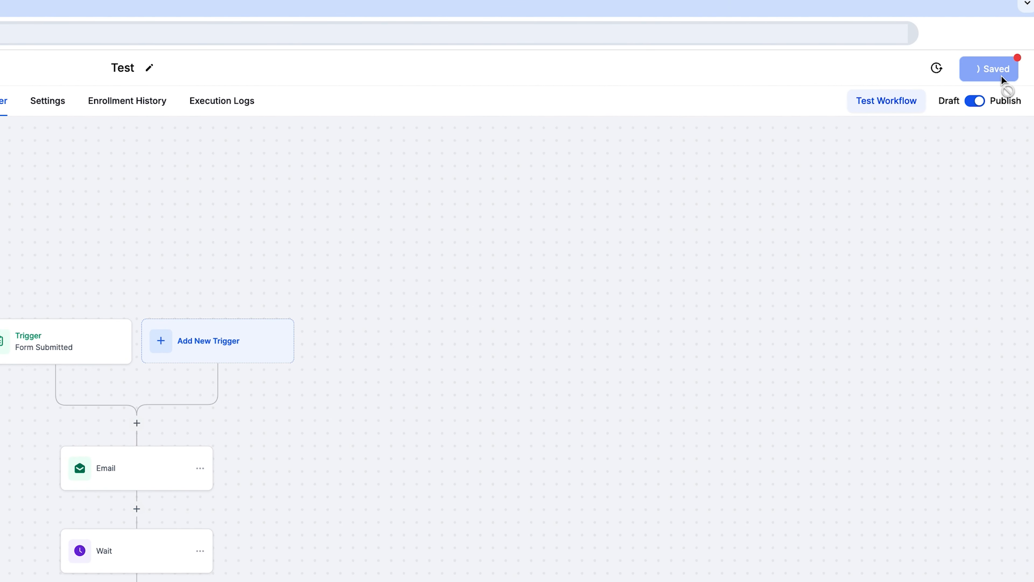